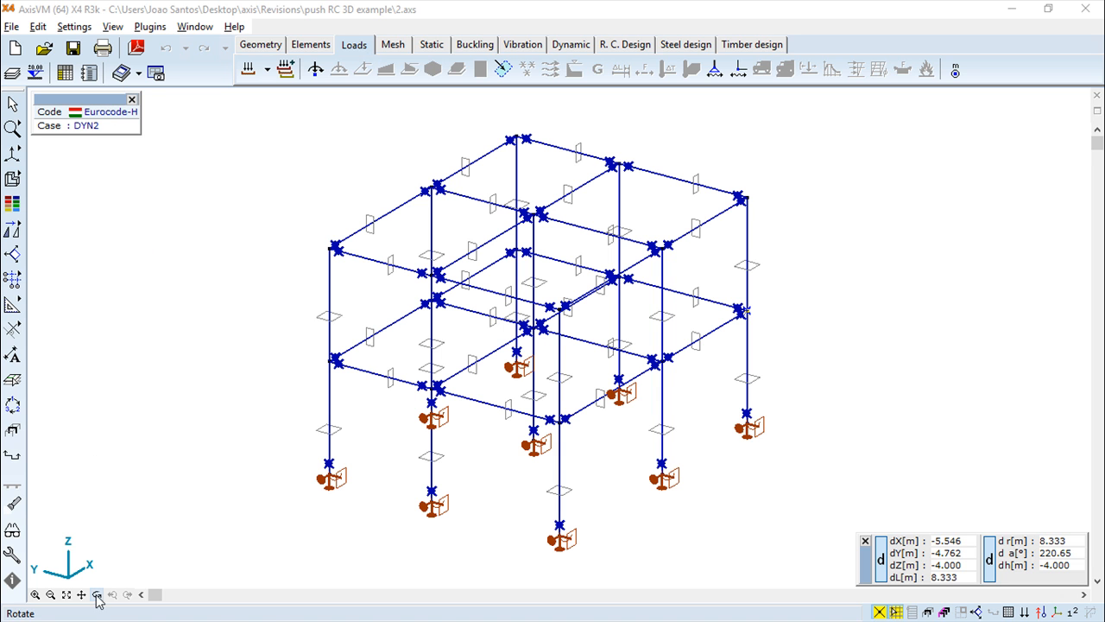
Try to add a seismic load case, and make the existing SM Xa case active
left_click_drag(391, 500, 334, 537)
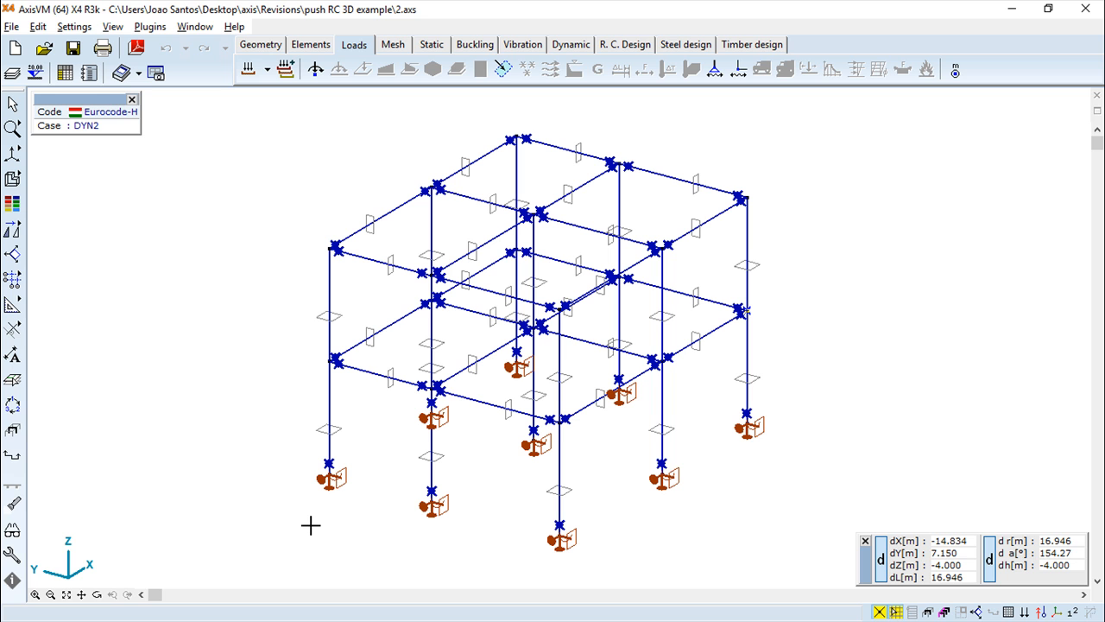
left_click(248, 69)
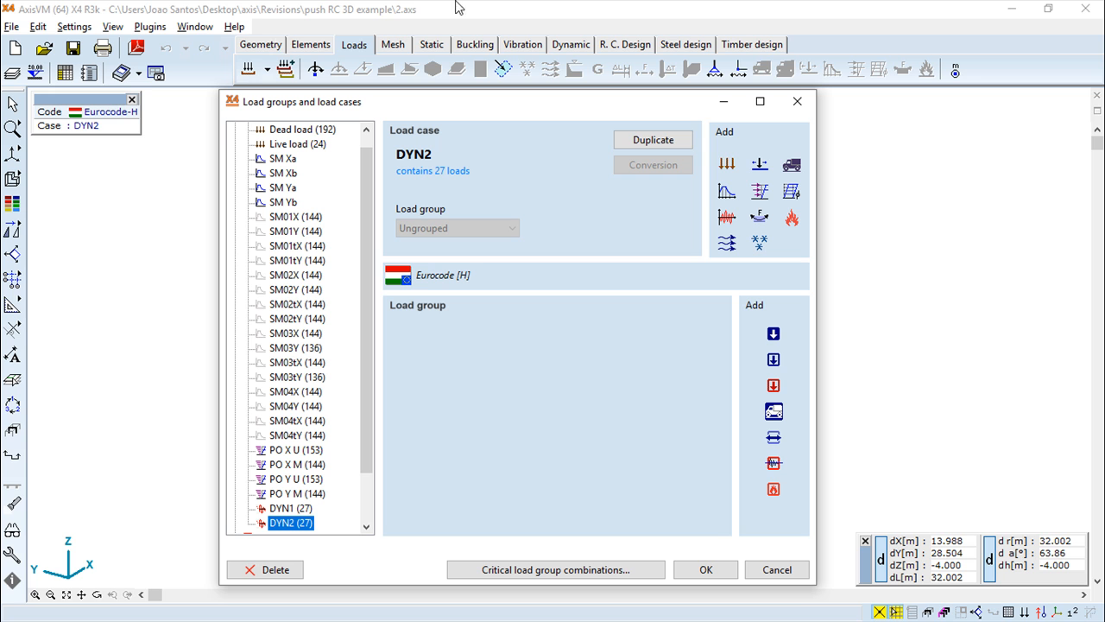
left_click(726, 192)
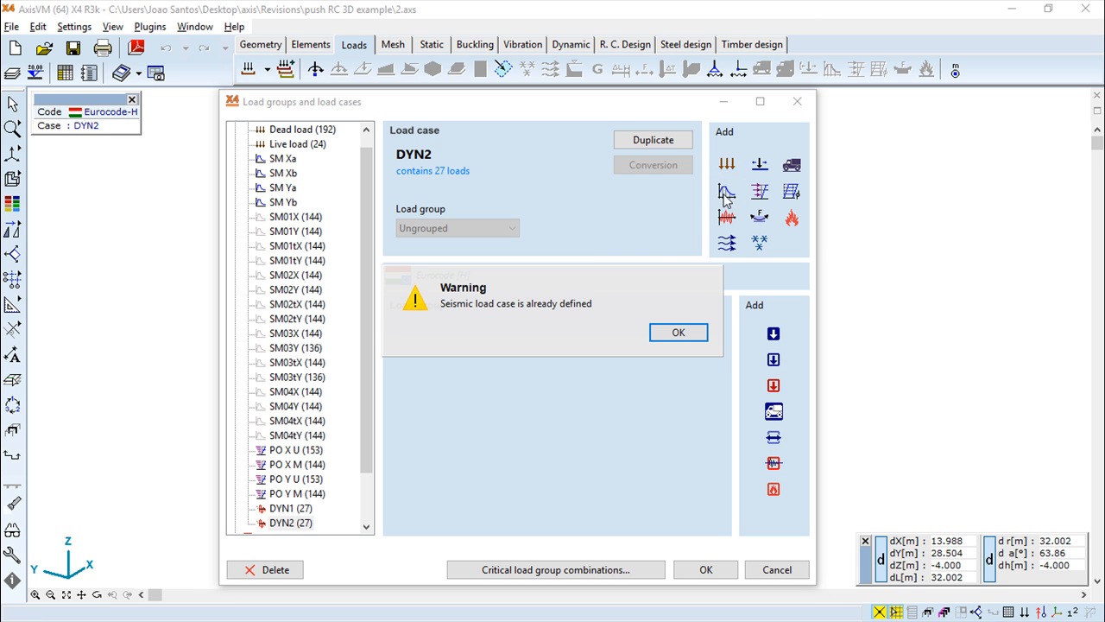
left_click(679, 333)
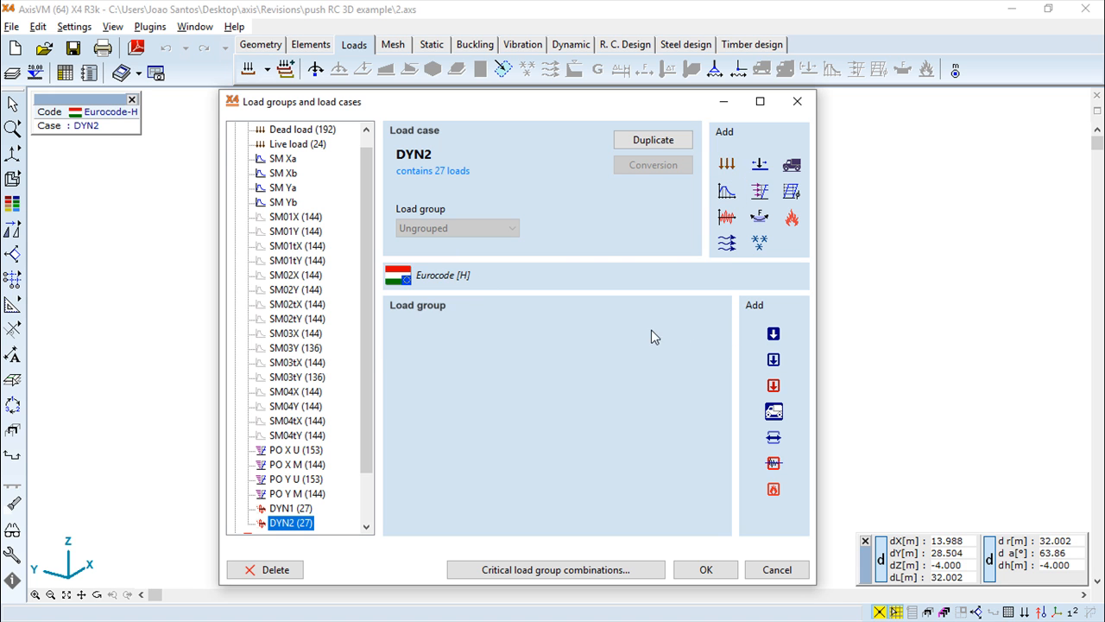
left_click(282, 160)
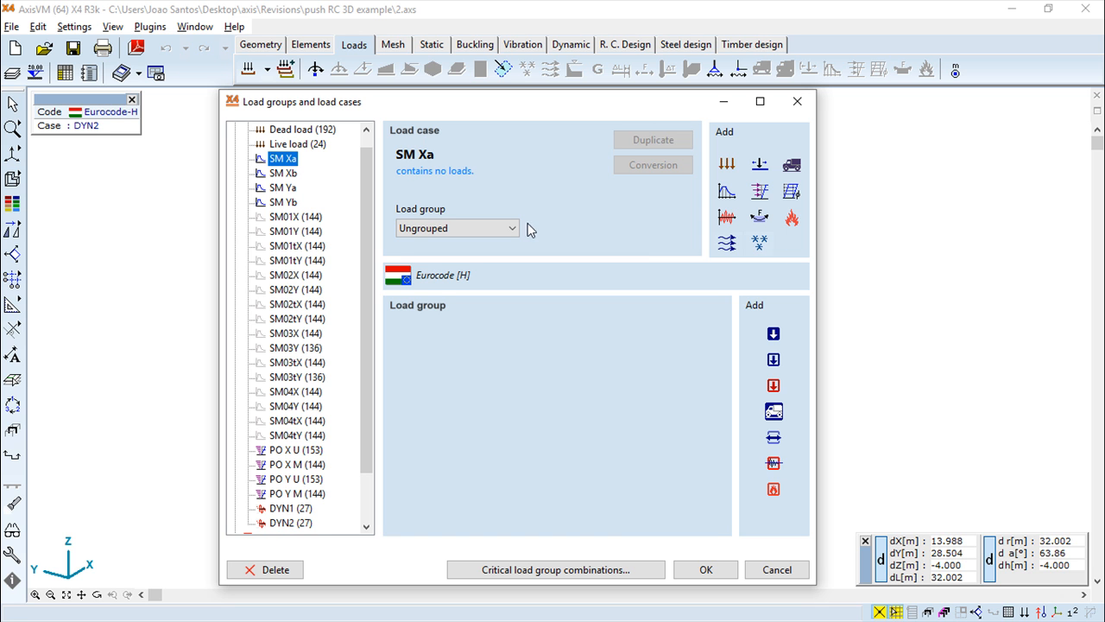
left_click(706, 569)
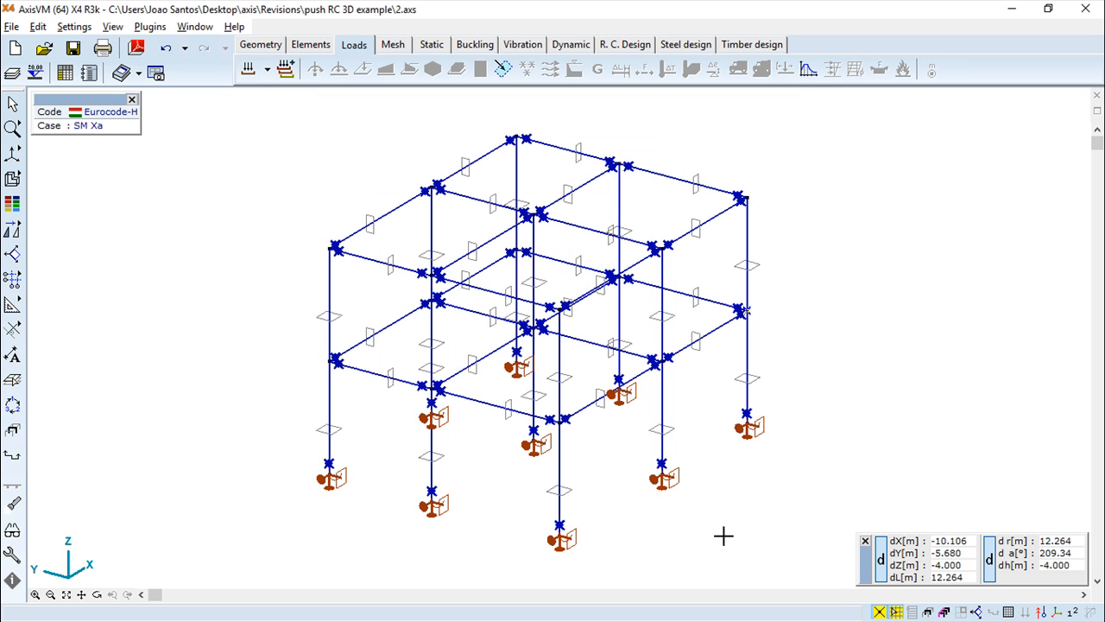
Examine the seismic load parameters, covering the horizontal and vertical spectra, torsional effects and combination methods
left_click(805, 72)
left_click_drag(367, 133, 327, 130)
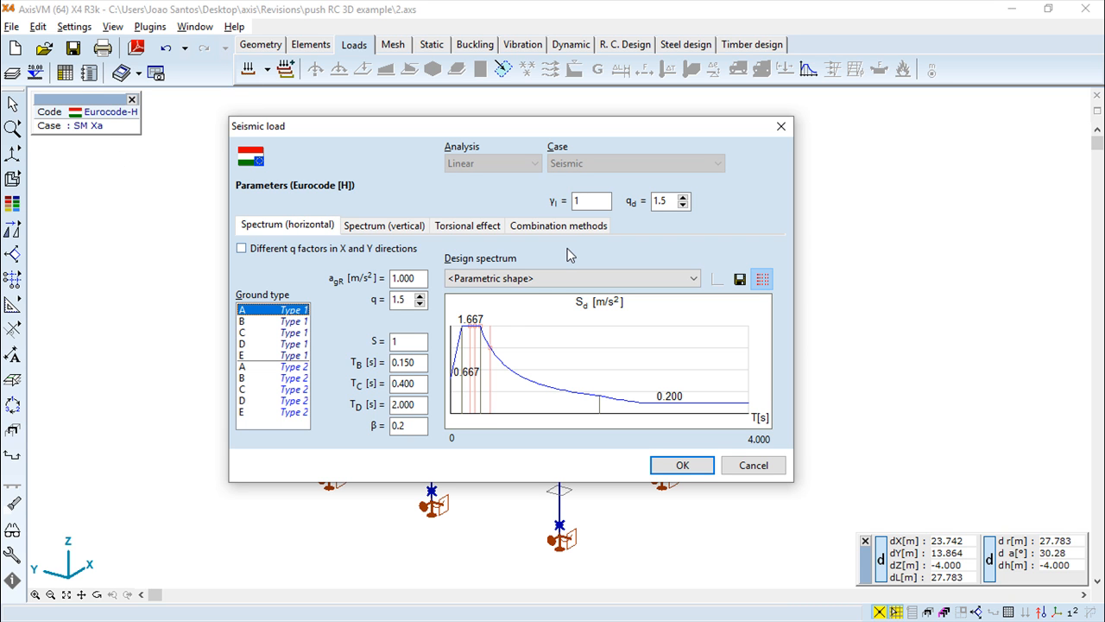
left_click(577, 201)
double_click(577, 200)
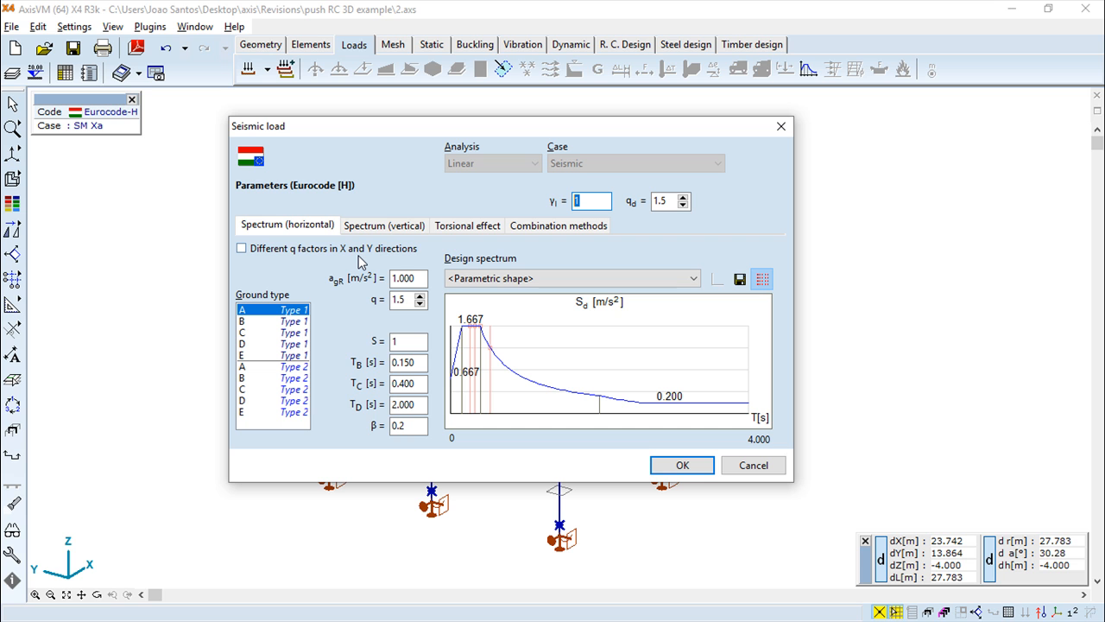
left_click(404, 300)
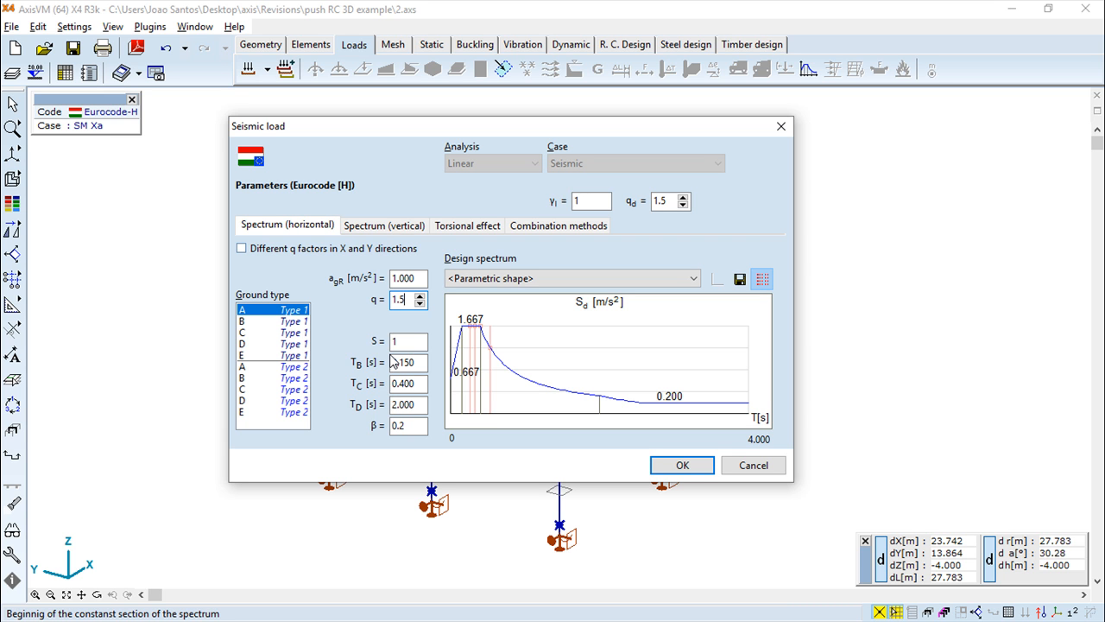
left_click(364, 229)
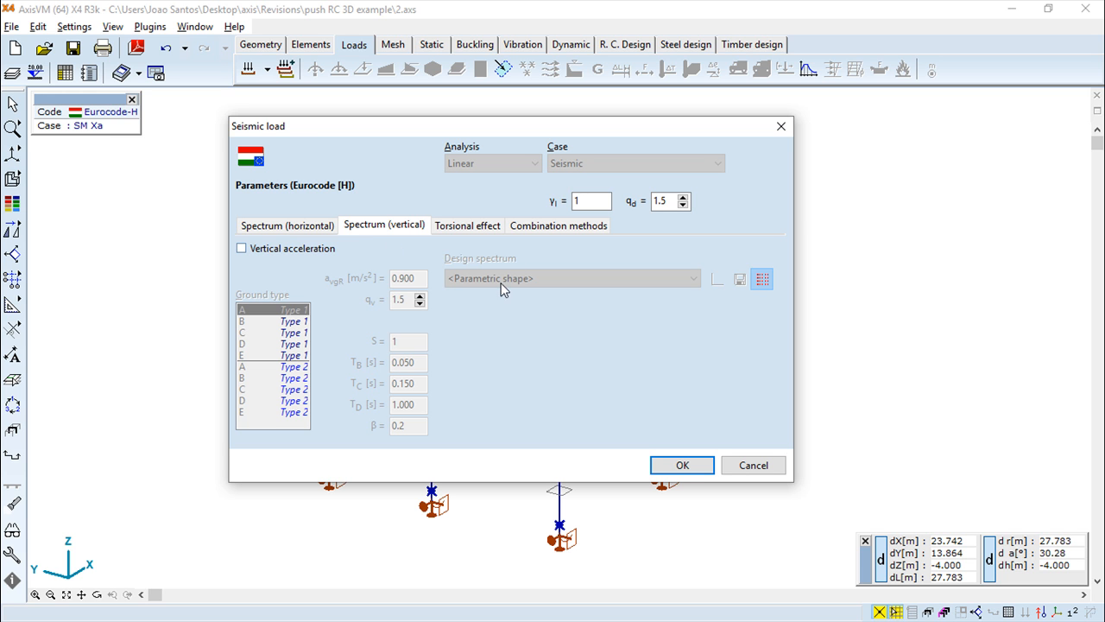
left_click(471, 226)
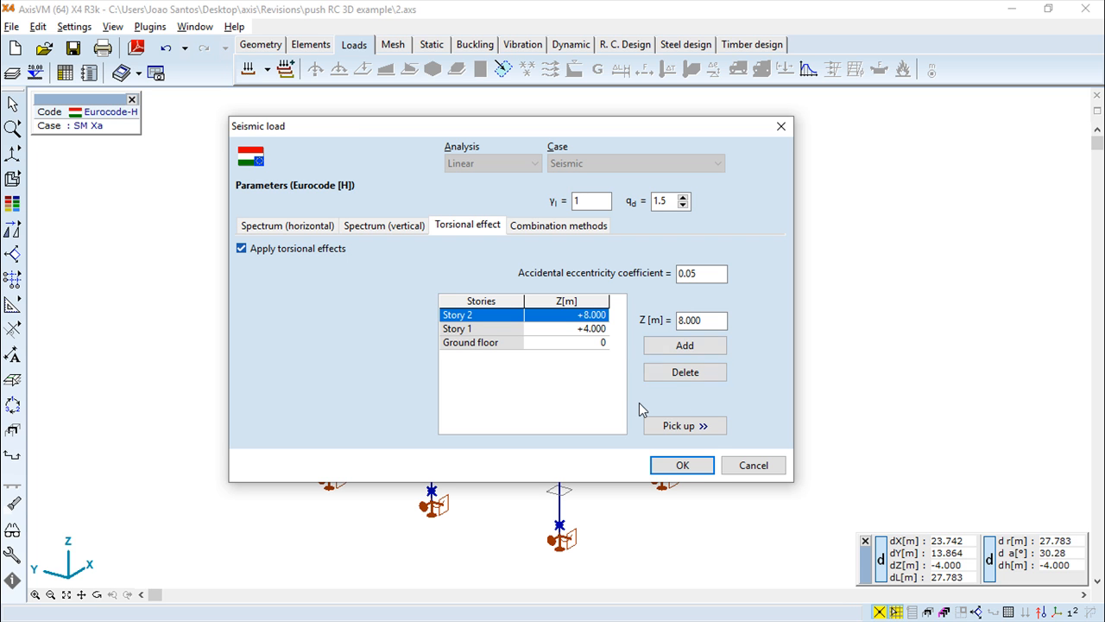
left_click(575, 231)
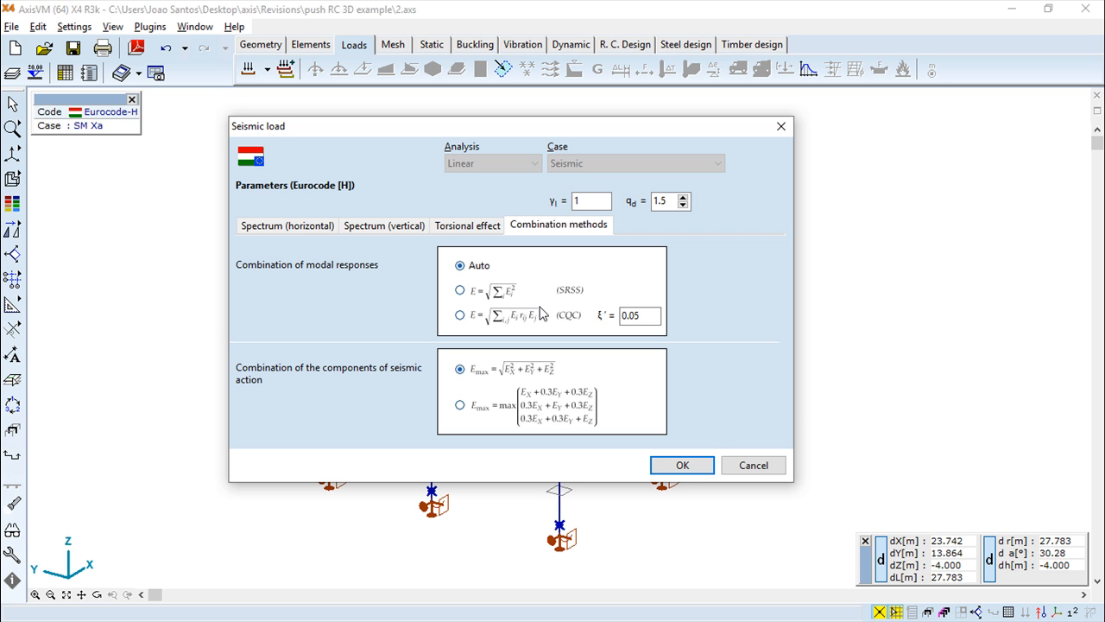
Set the combination of modal responses to CQC and accept the seismic load parameters
left_click(460, 291)
left_click(460, 317)
left_click(684, 467)
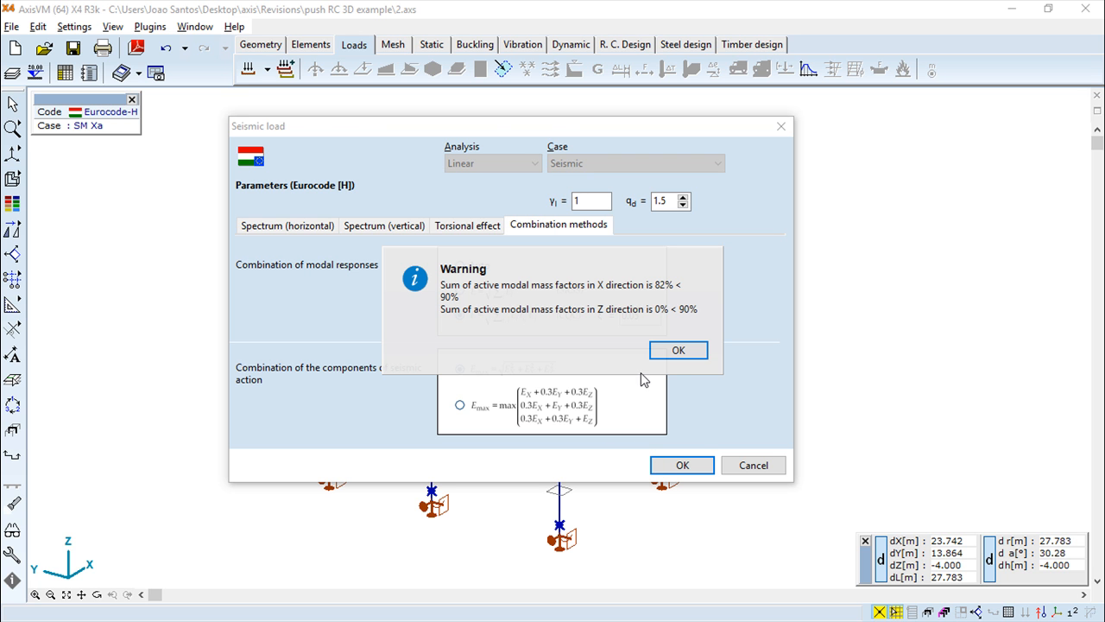
left_click(678, 354)
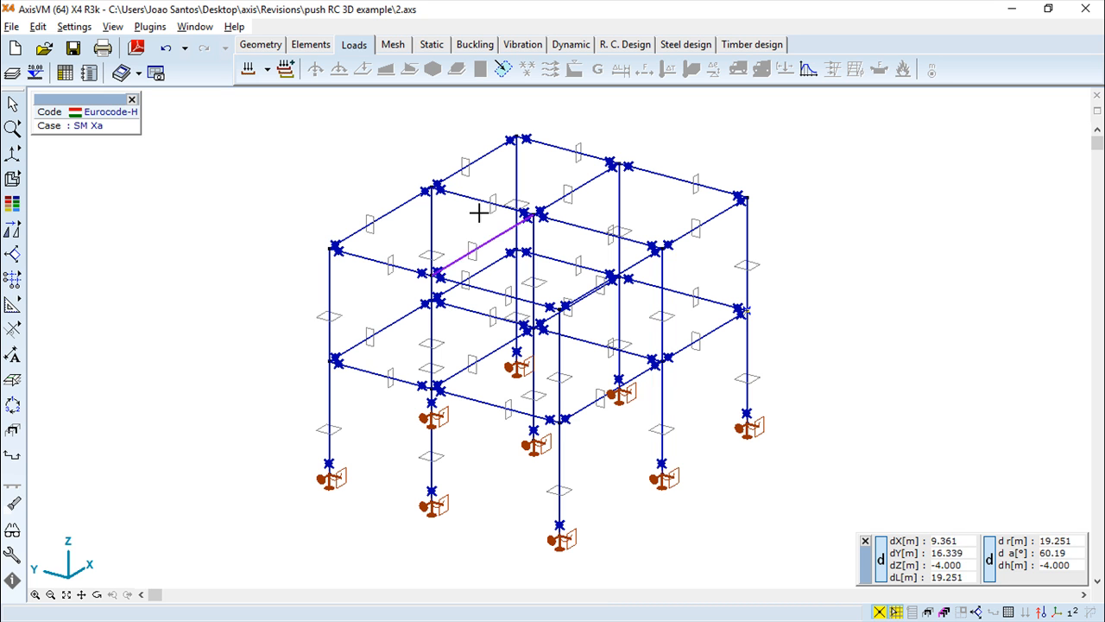
Make the PO X U pushover load case active and select the upper-storey edge beam starting at the leftmost column
left_click(248, 69)
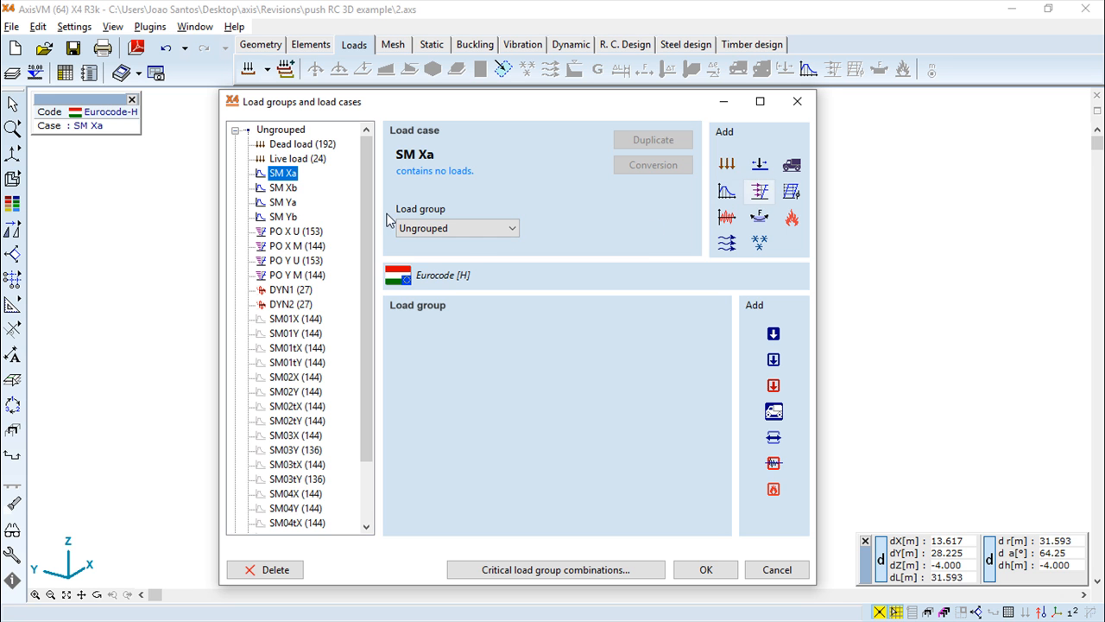
double_click(268, 231)
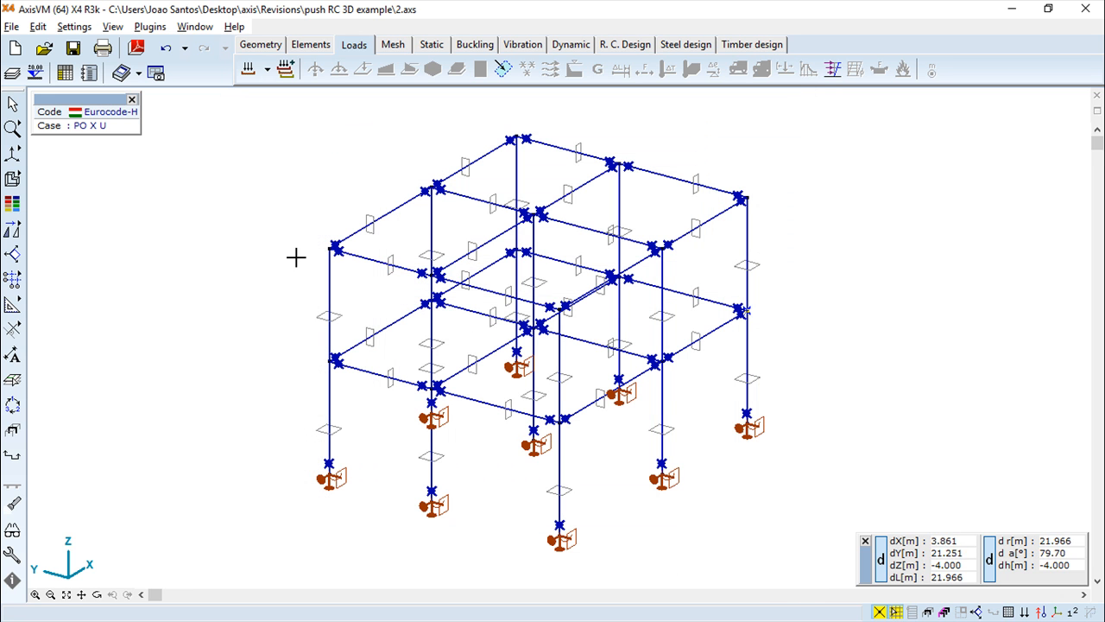
left_click(375, 264)
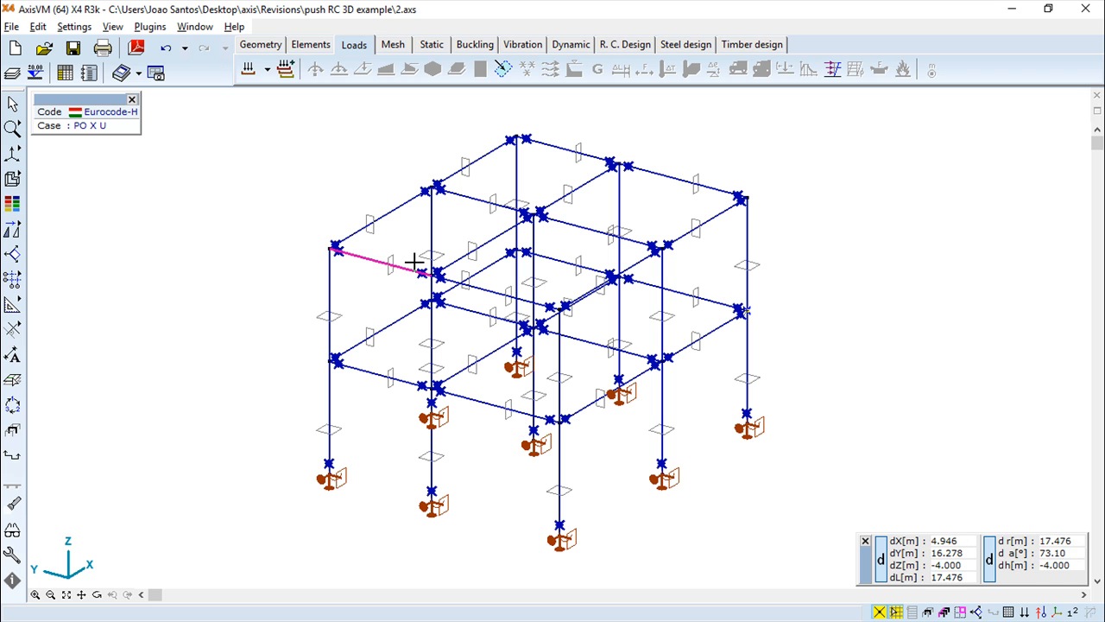
Save the model and accept the pushover analysis settings for the X and Y directions
left_click(834, 72)
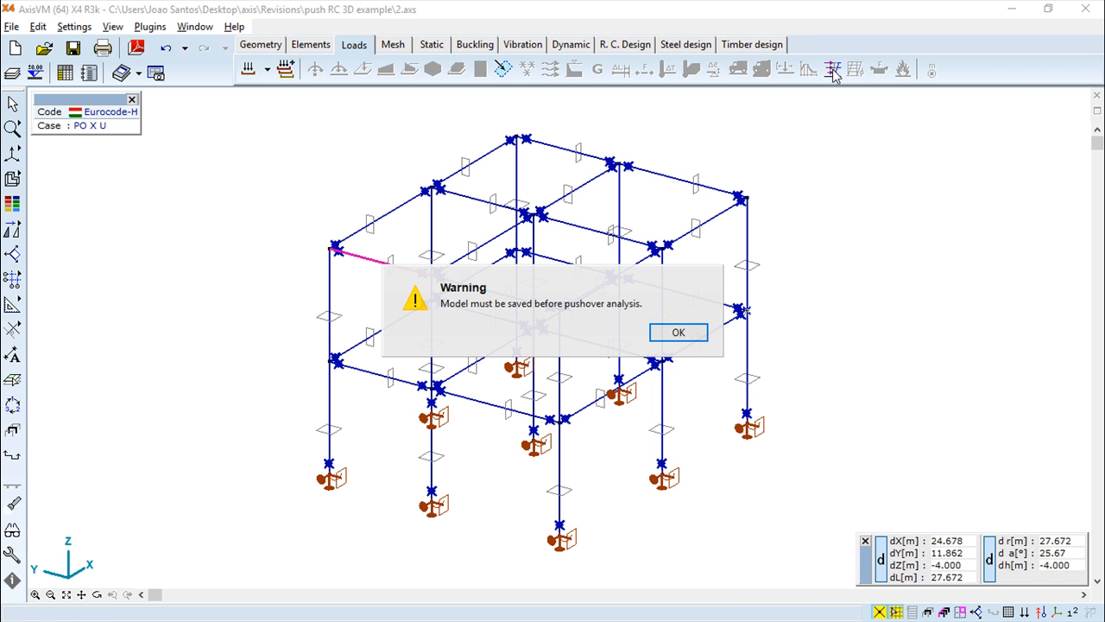
left_click(685, 335)
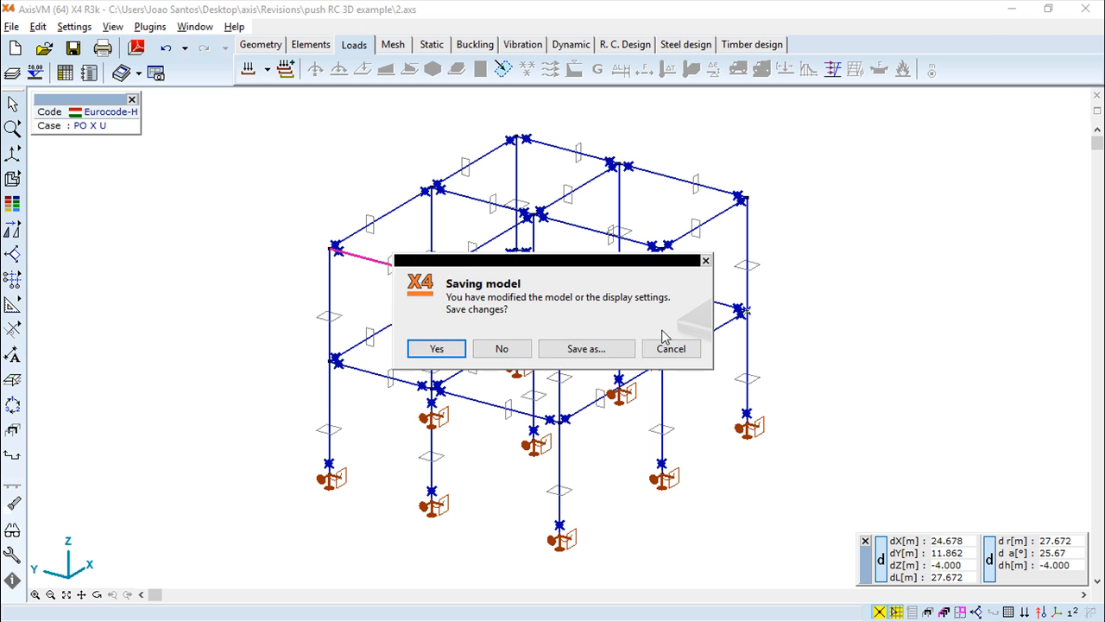
left_click(436, 349)
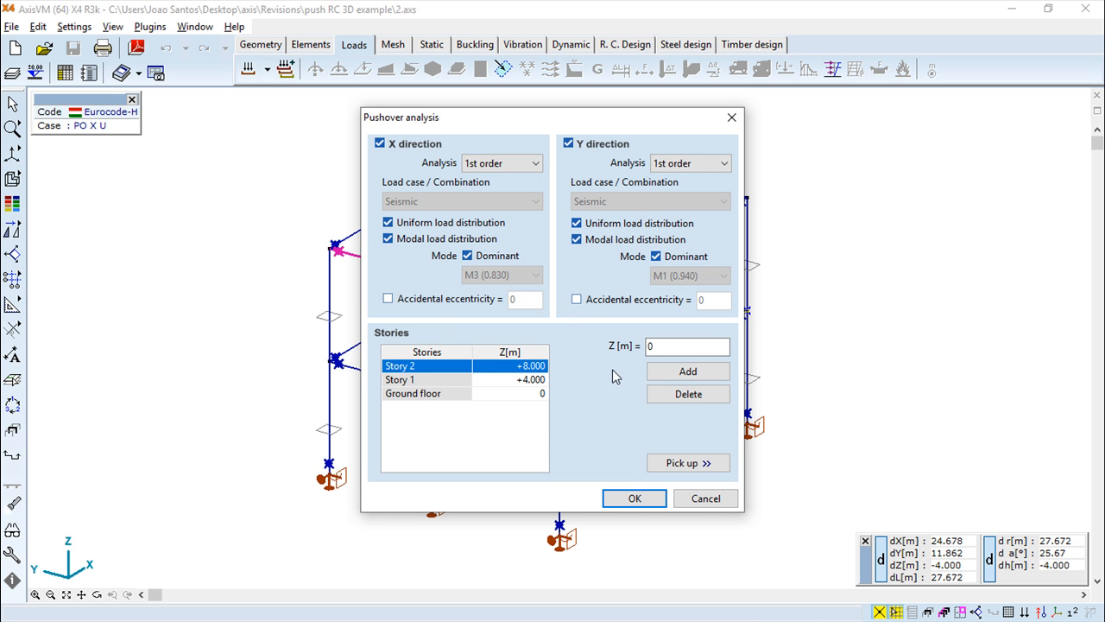
left_click(637, 498)
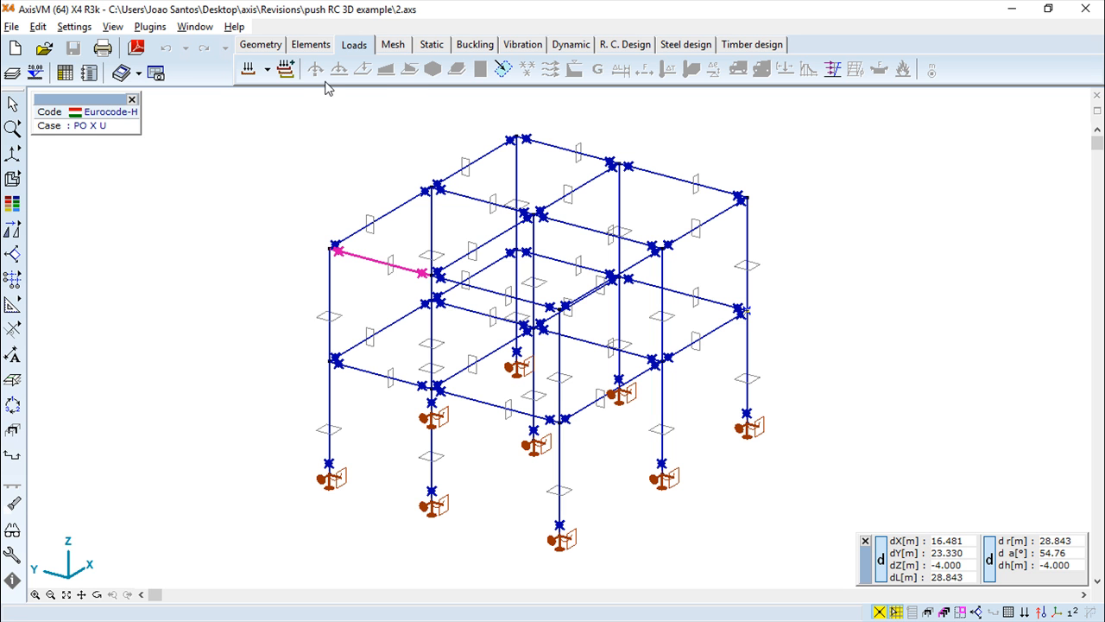
Add a global imperfection load case and make it active
left_click(249, 72)
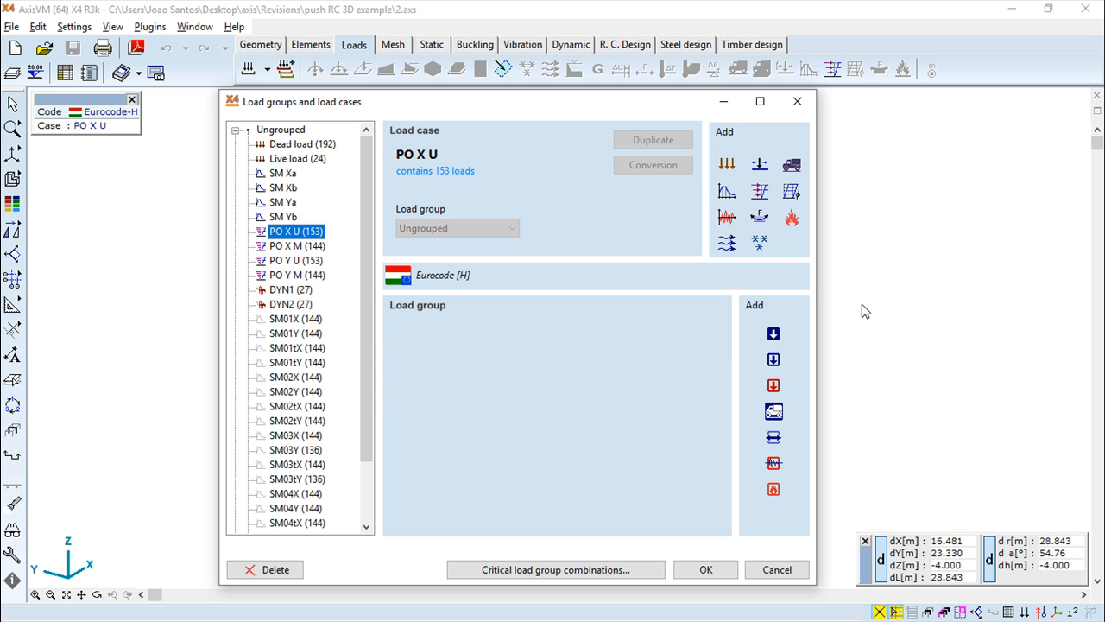
left_click(792, 192)
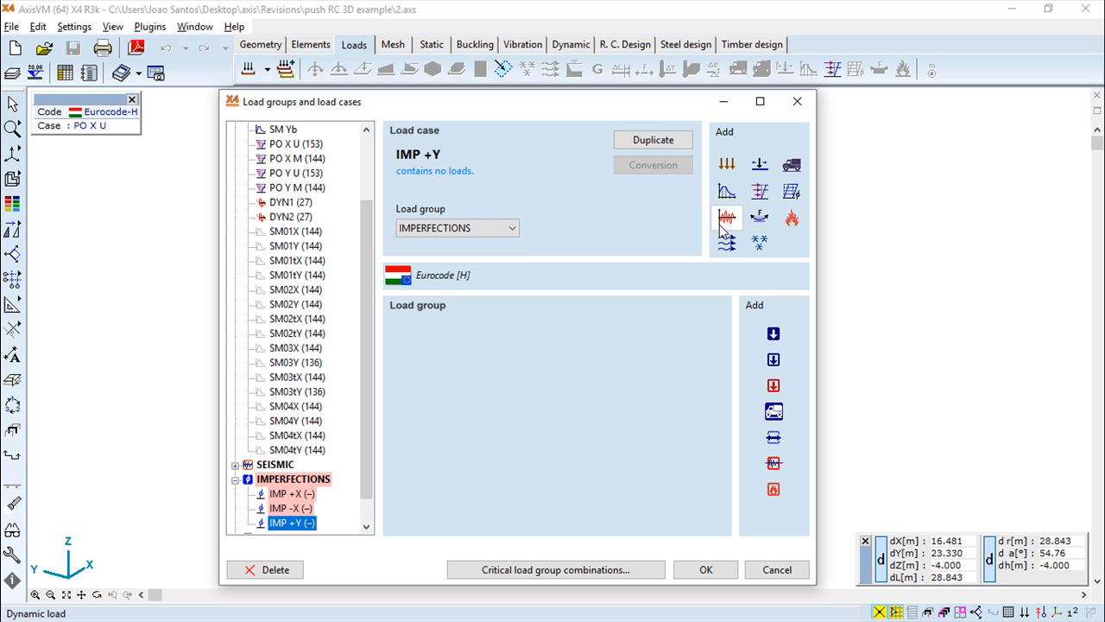
left_click(706, 569)
Define the global imperfection with Y+ sway, the lowest point of the model as base level and automatic structure height
left_click(855, 70)
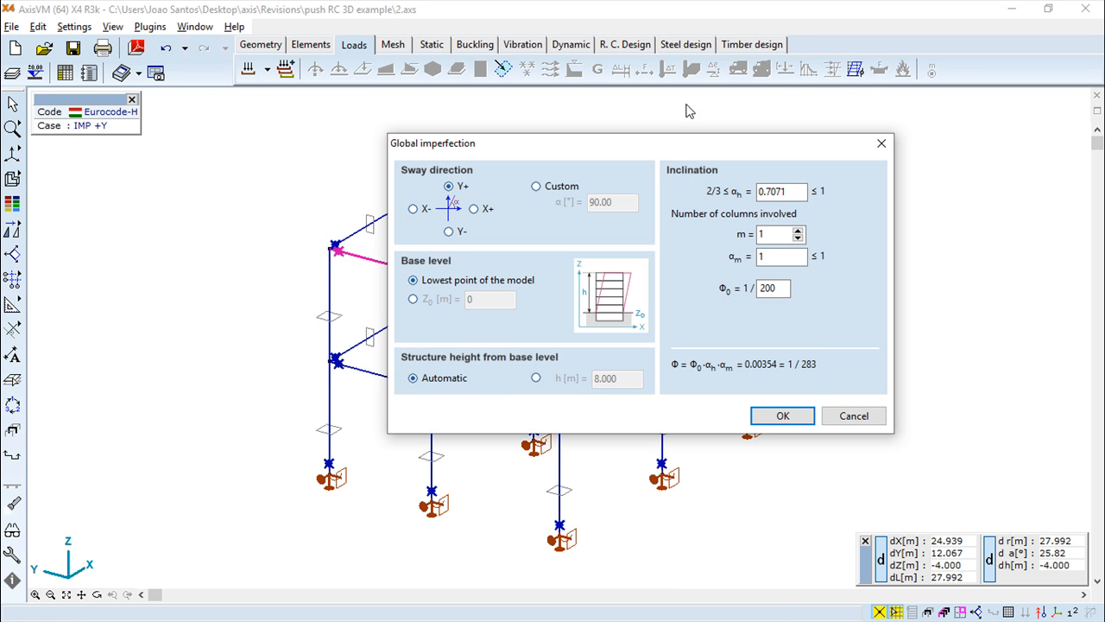
left_click_drag(672, 147, 579, 152)
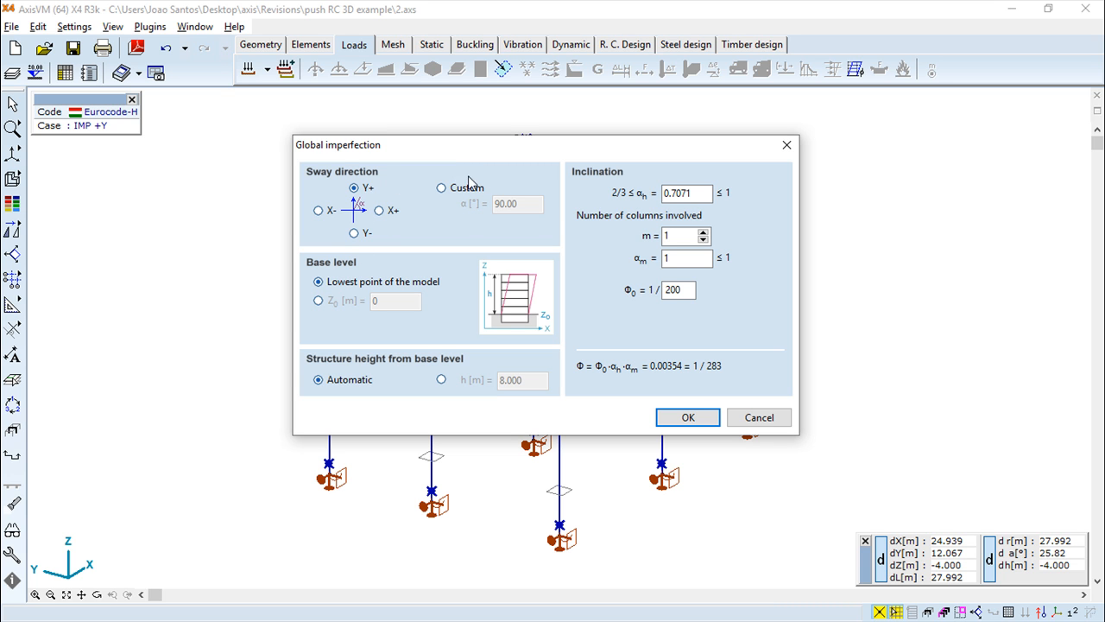
left_click(443, 188)
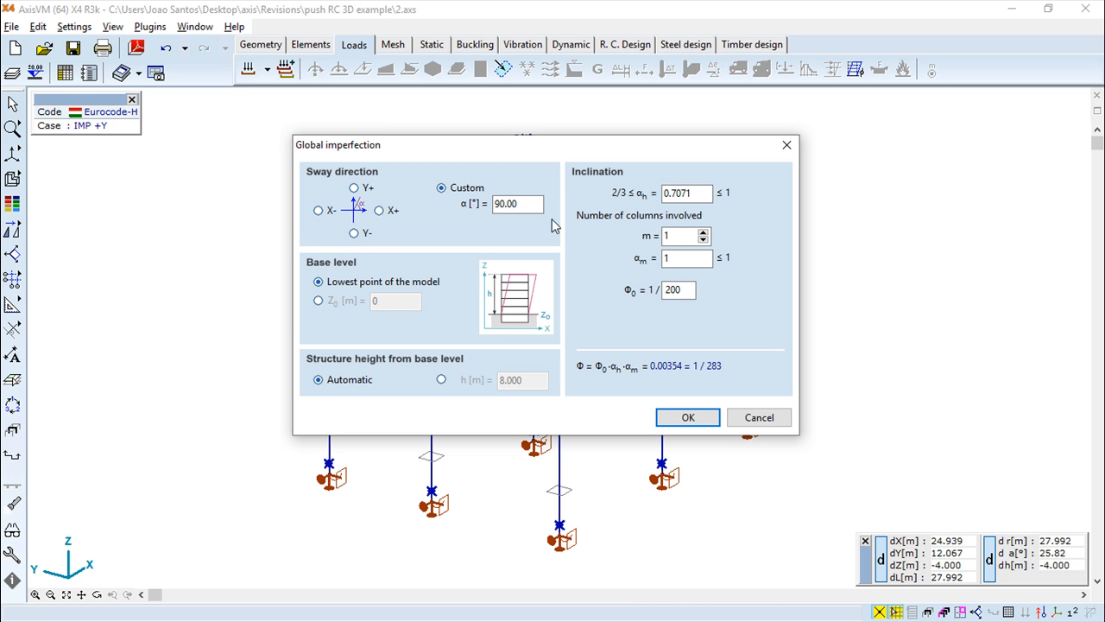
left_click(354, 187)
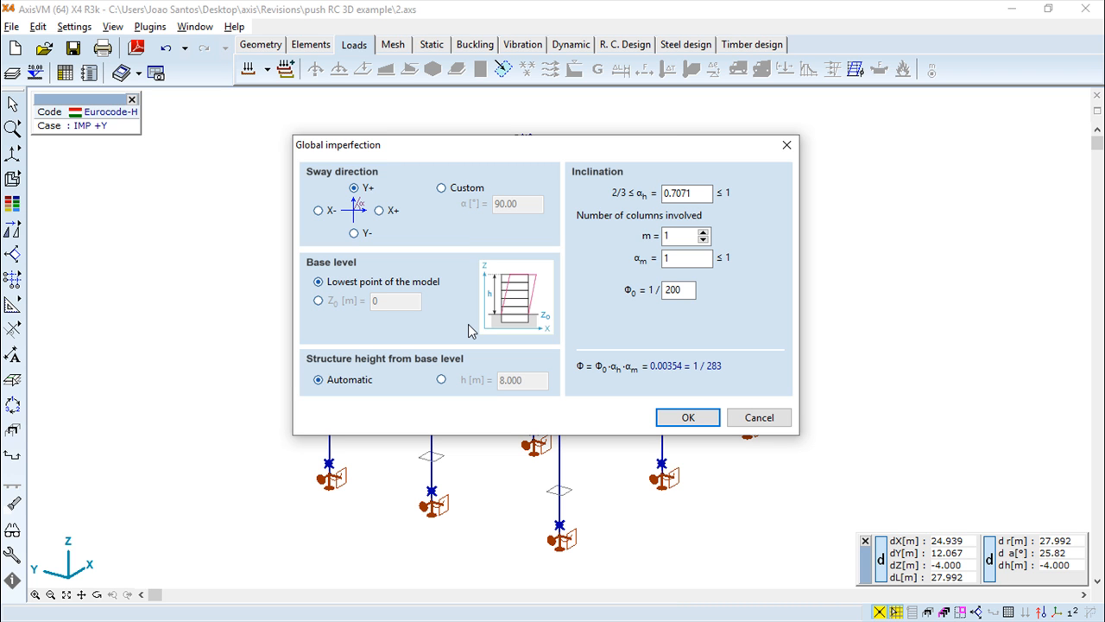
left_click(318, 301)
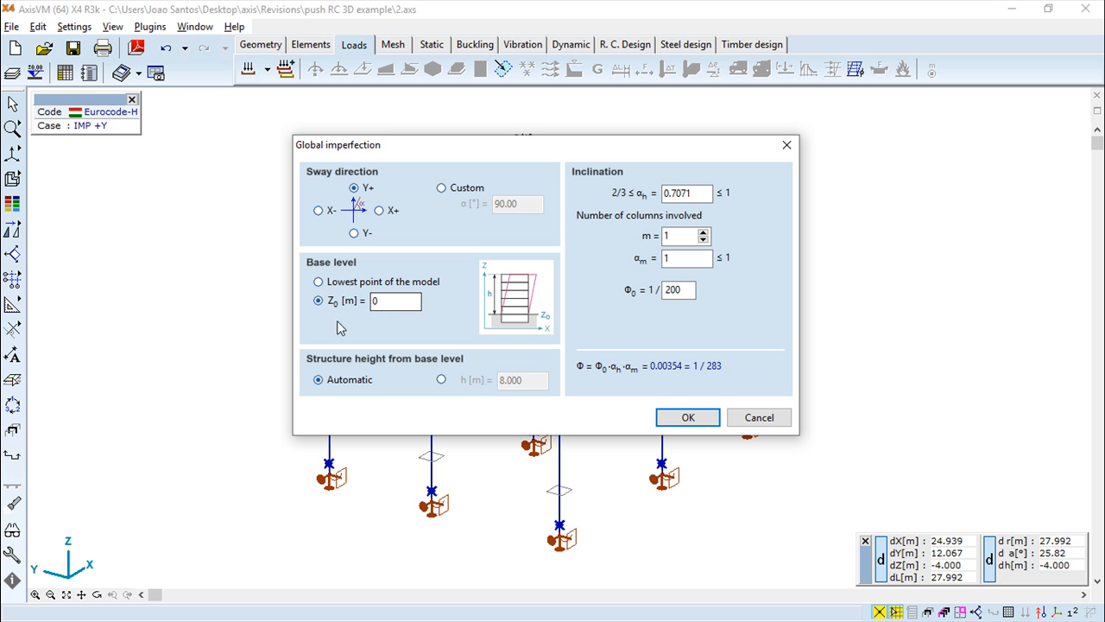
left_click(318, 283)
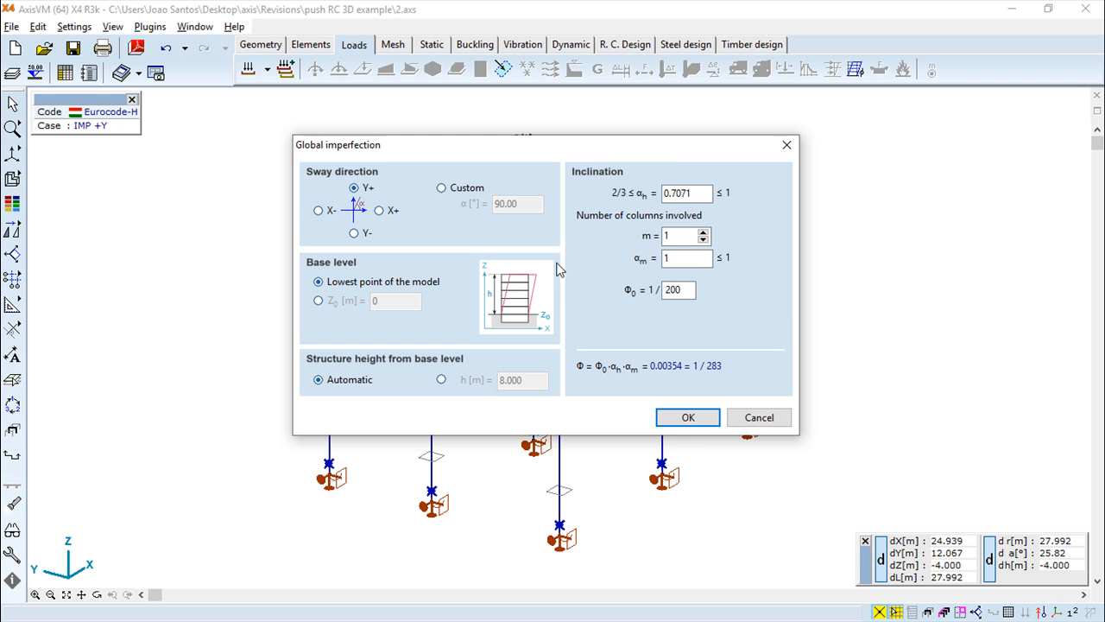
left_click(691, 419)
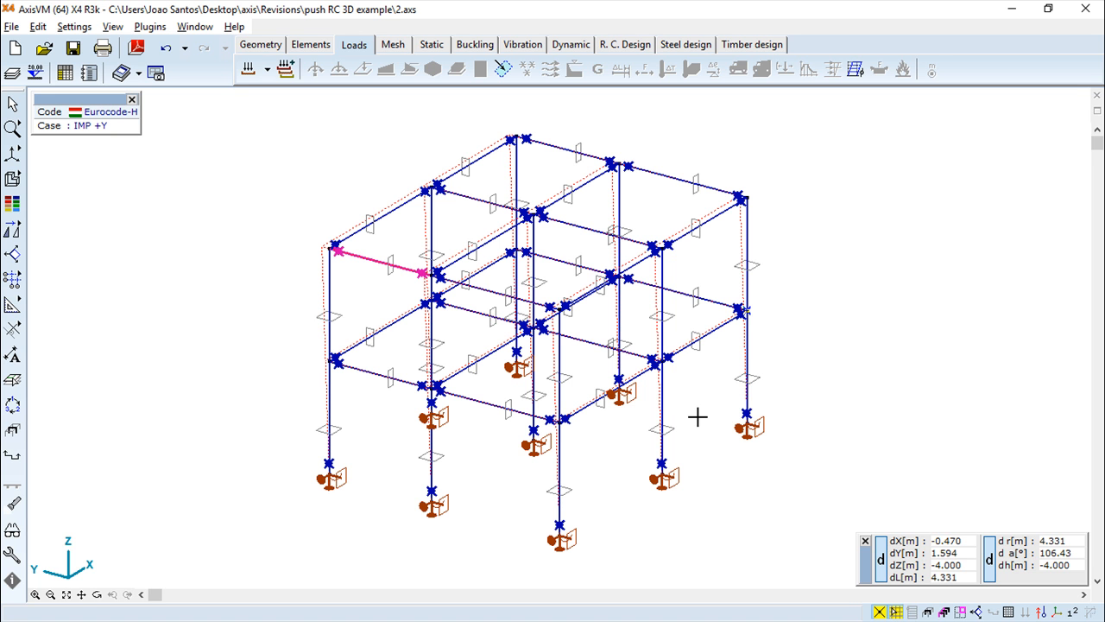
Add a tensioning load case and make it active
left_click(248, 69)
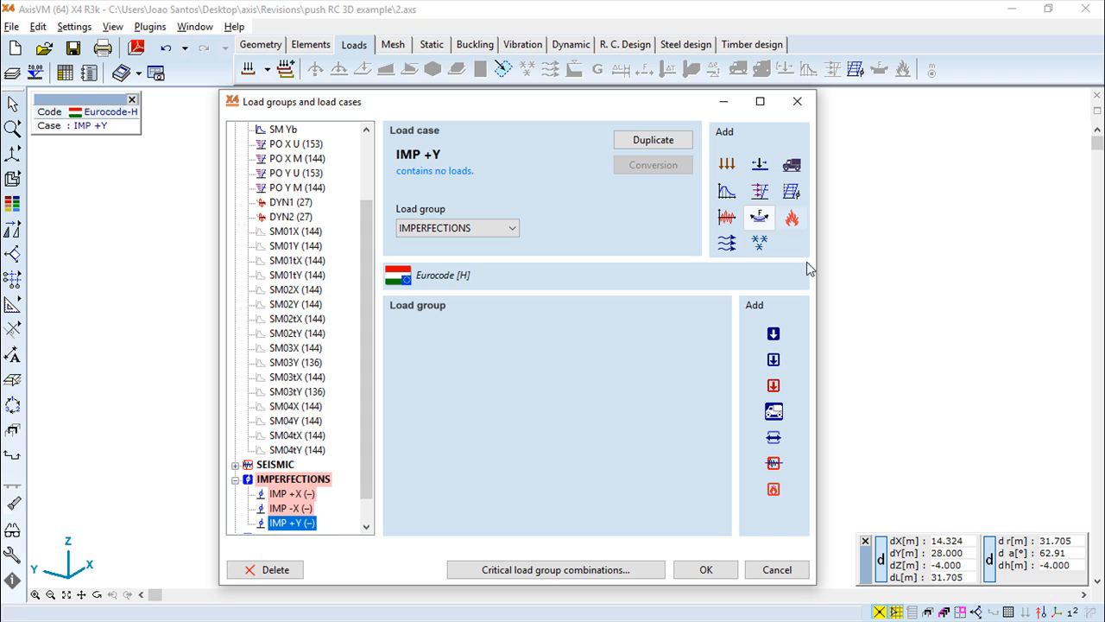
left_click(760, 225)
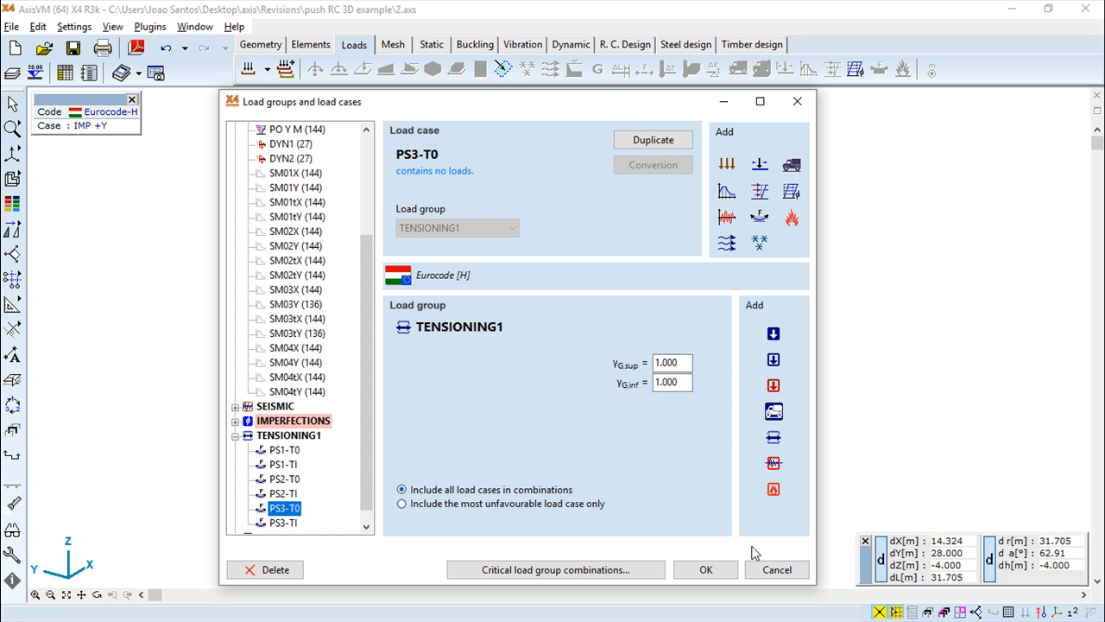
left_click(704, 569)
Add three tendons to the selected beam's tensioning definition and show the beam's cross-section
left_click(878, 69)
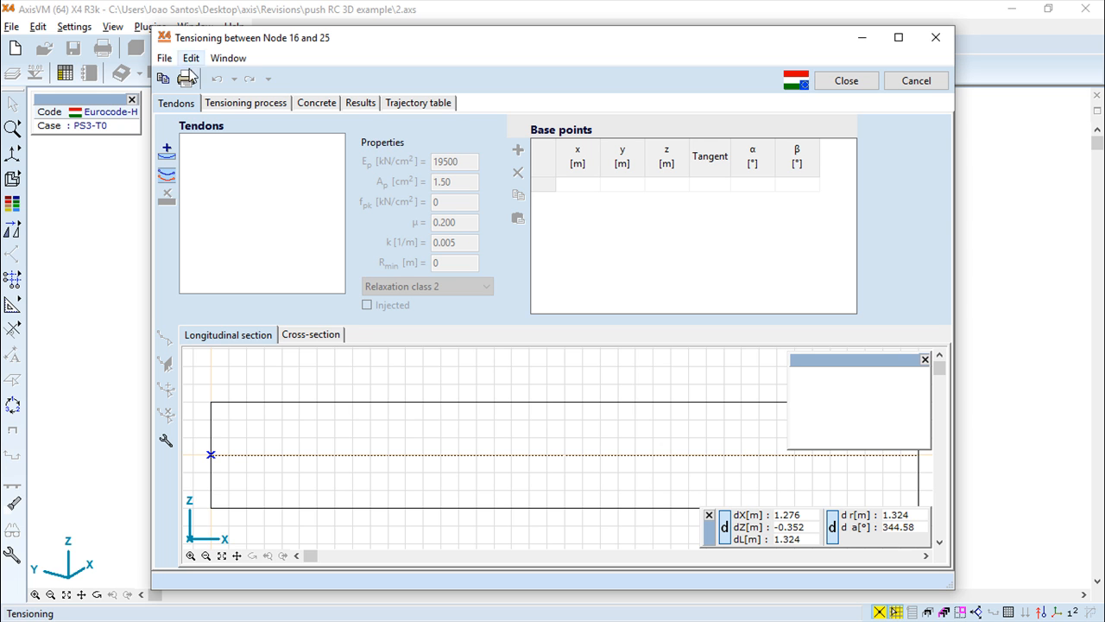
left_click(163, 158)
left_click(163, 157)
left_click(163, 157)
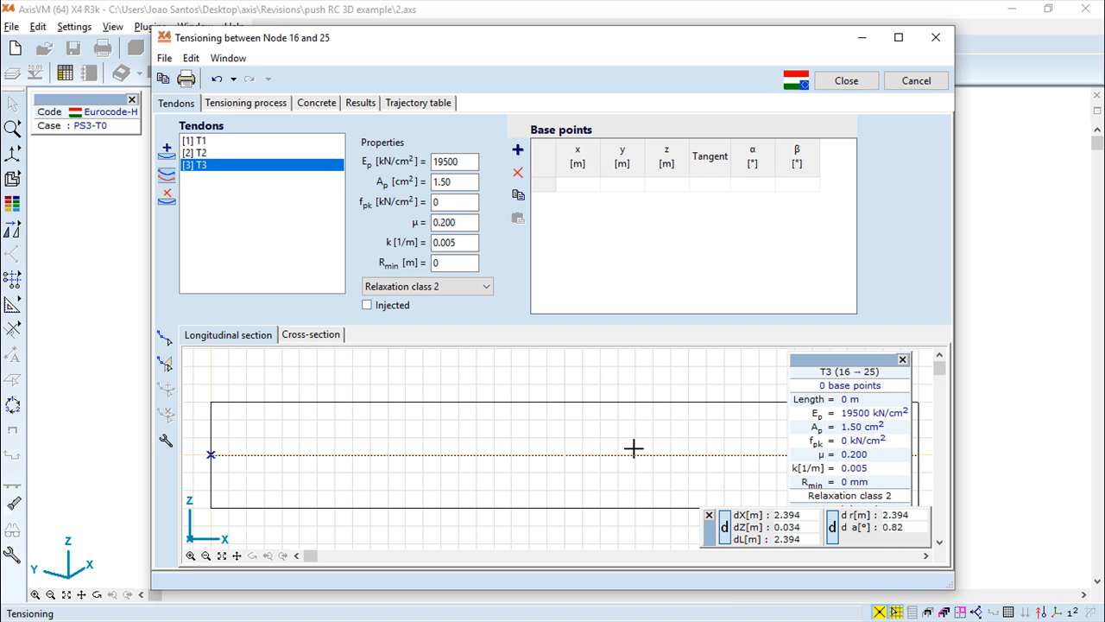
left_click(311, 336)
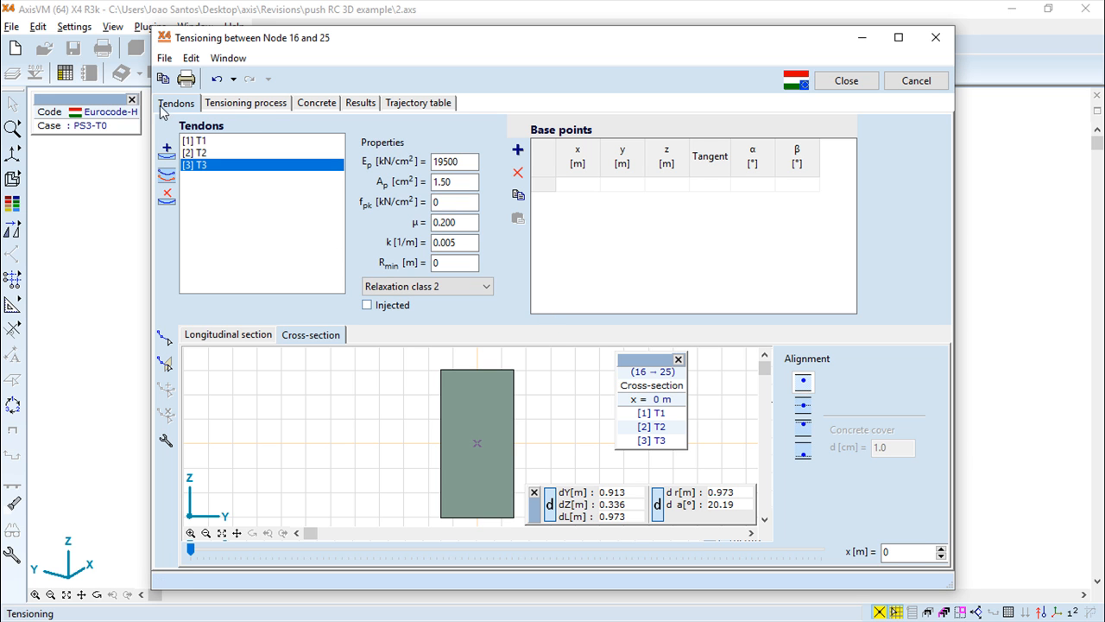
Review the tensioning process settings of tendons T1, T2 and T3
left_click(245, 103)
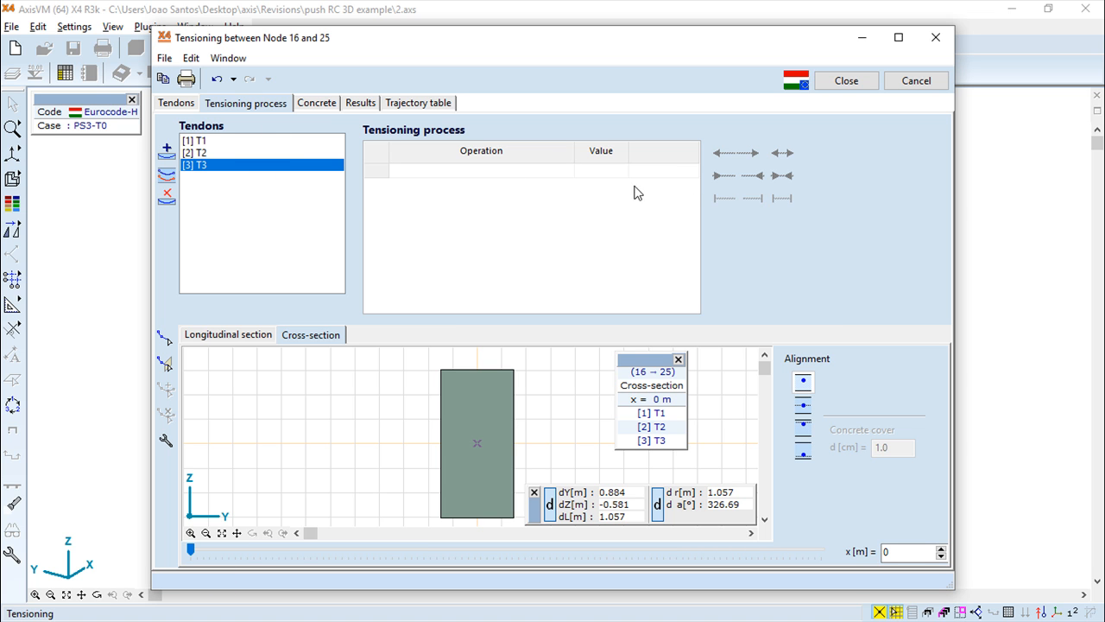
left_click(213, 141)
left_click(213, 153)
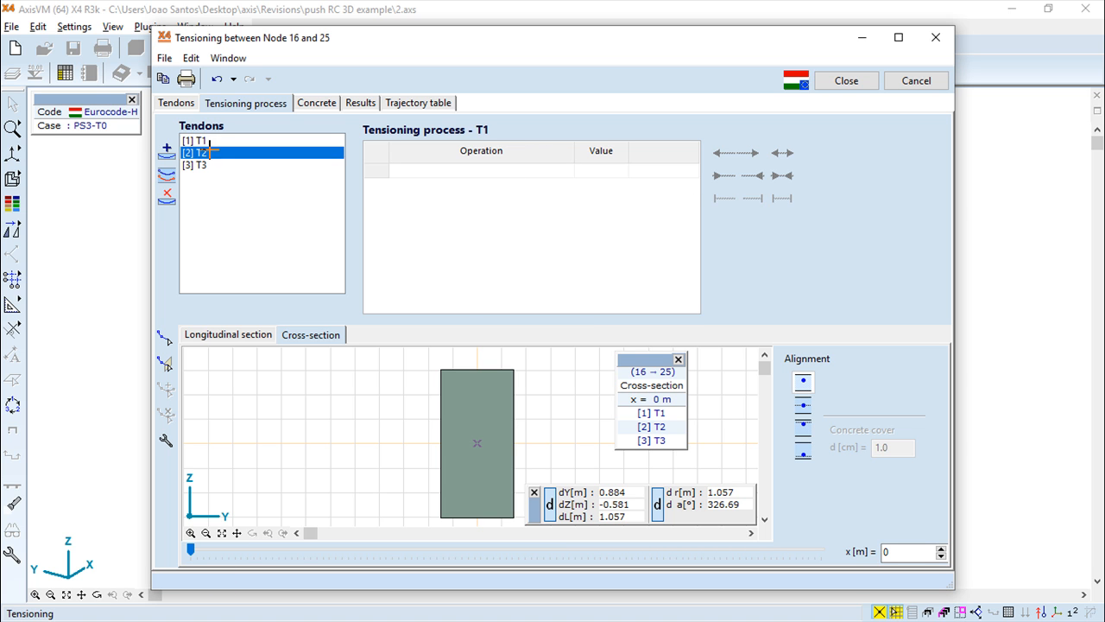
left_click(213, 165)
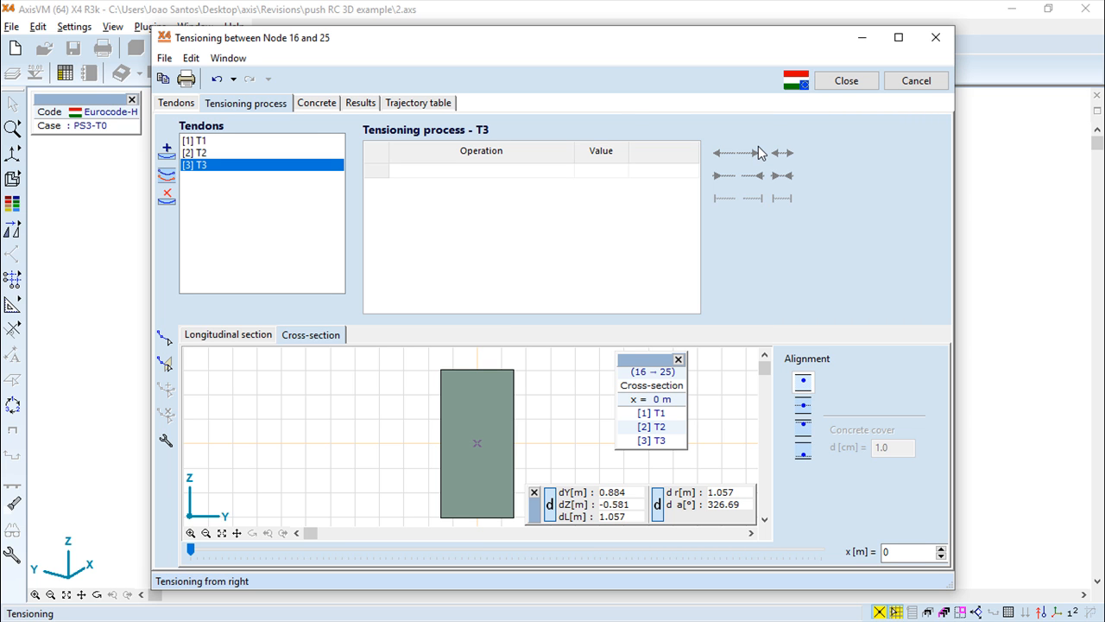
Check the concrete properties of the tensioned beam and try to show the tensioning results
left_click(320, 104)
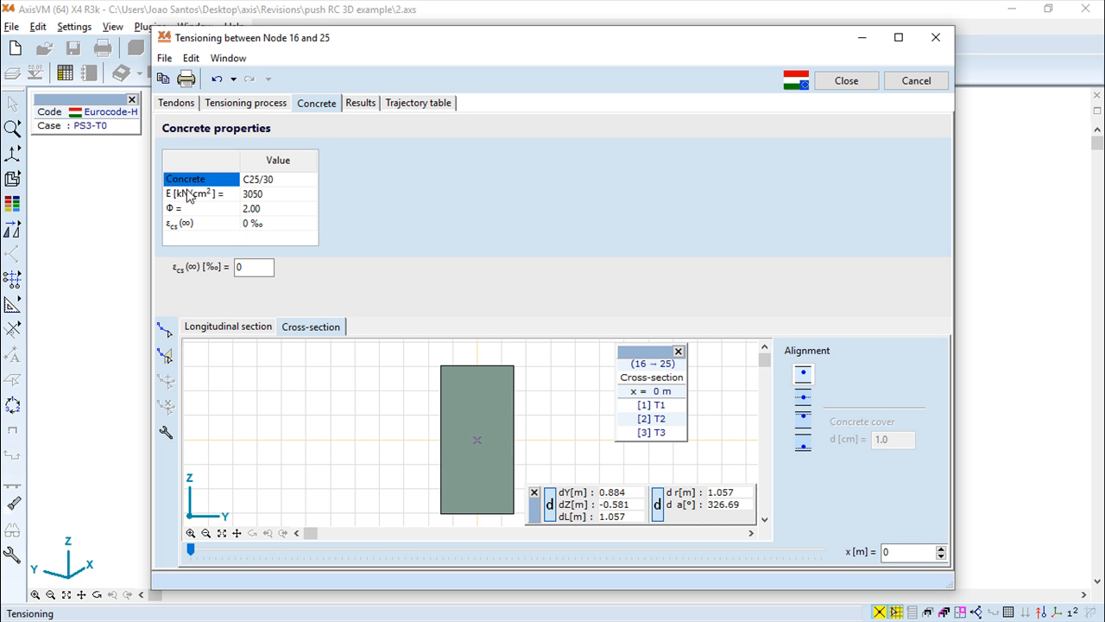
left_click(362, 103)
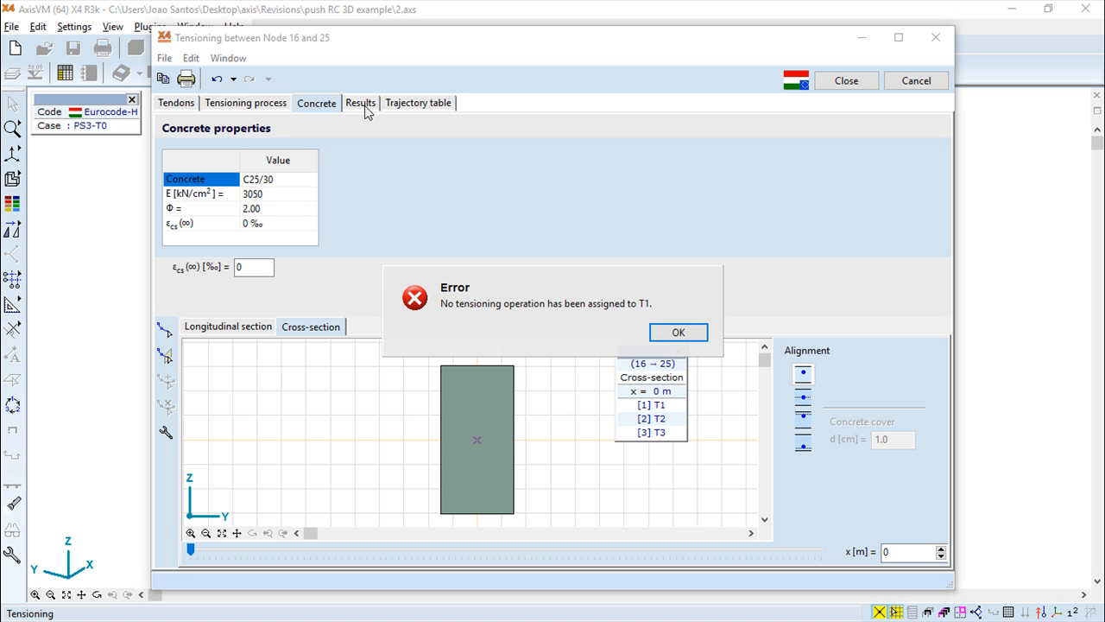
left_click(680, 334)
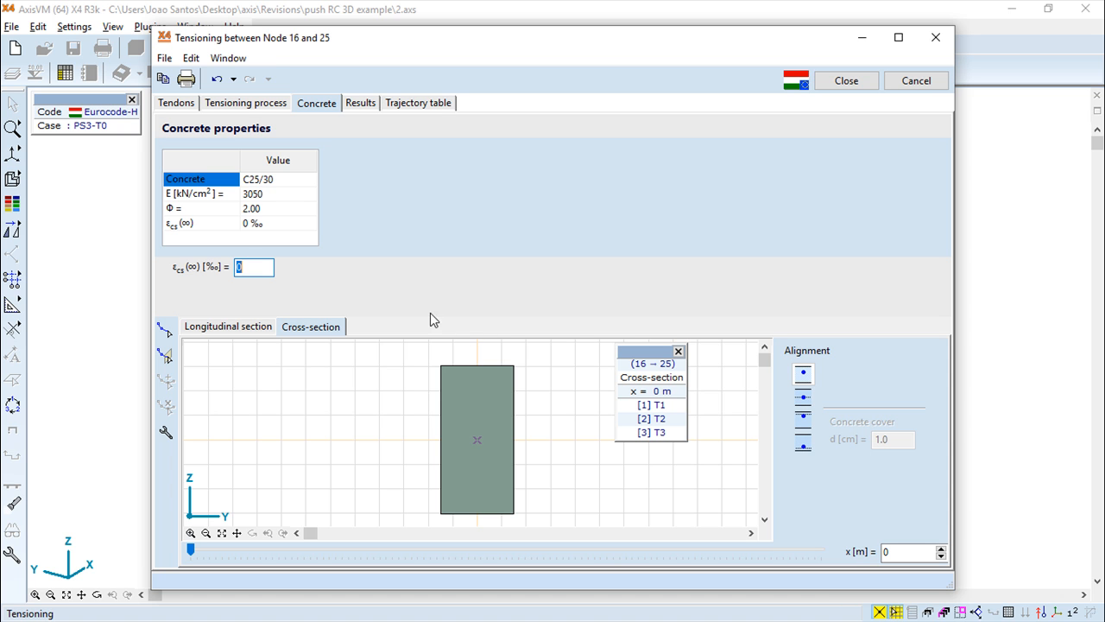
Examine the coordinate columns of tendon T3 in the trajectory table and close the tensioning definition without saving changes
left_click(418, 103)
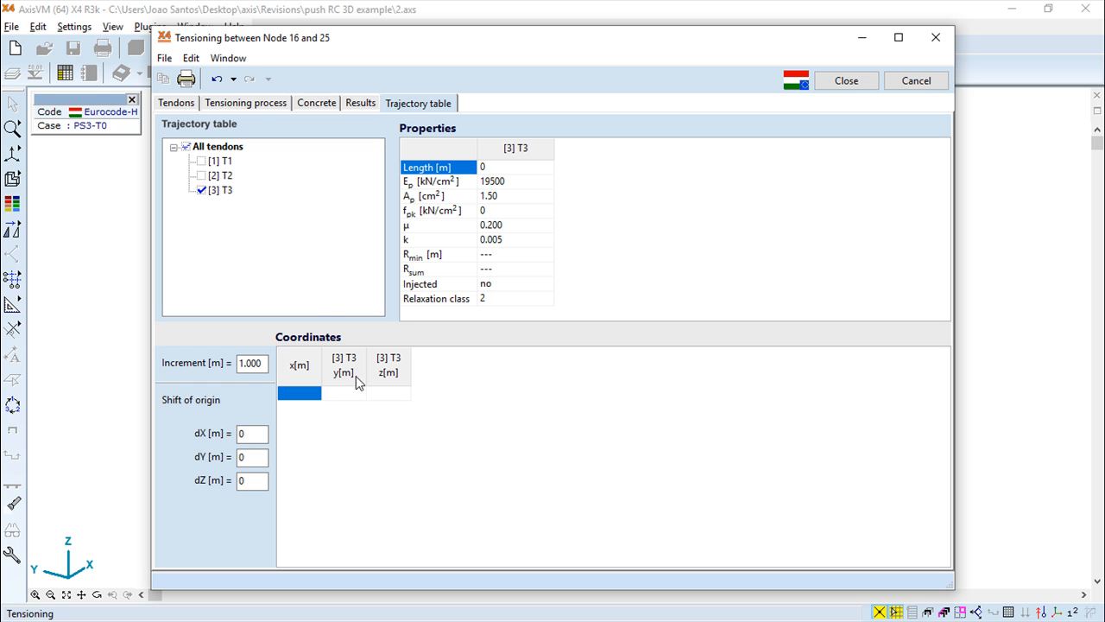
left_click(346, 397)
left_click(380, 399)
left_click(343, 395)
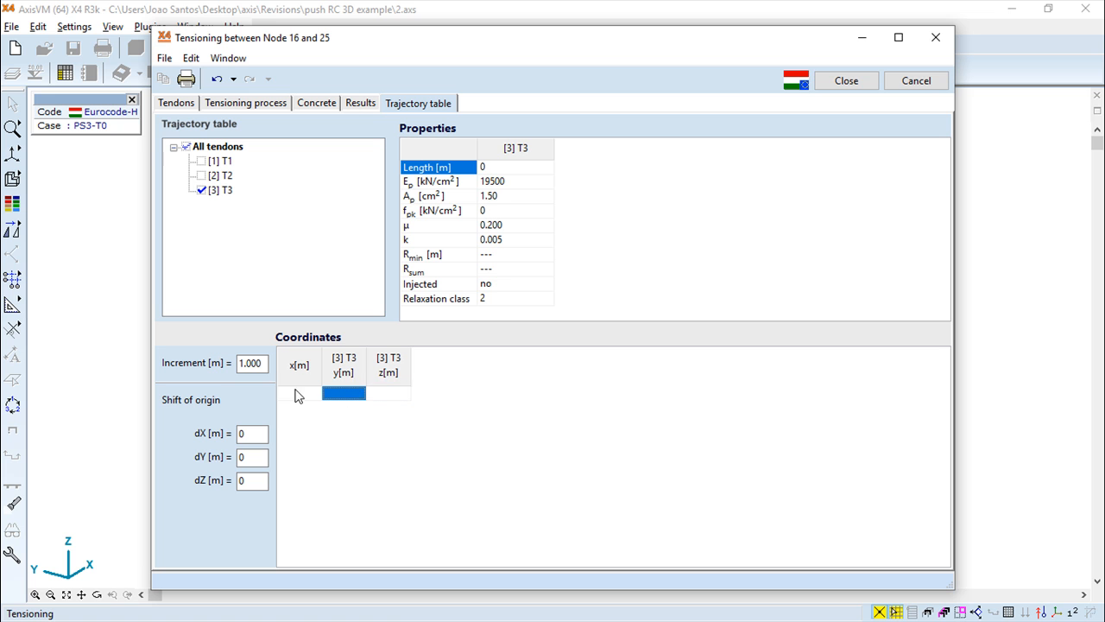
left_click(298, 391)
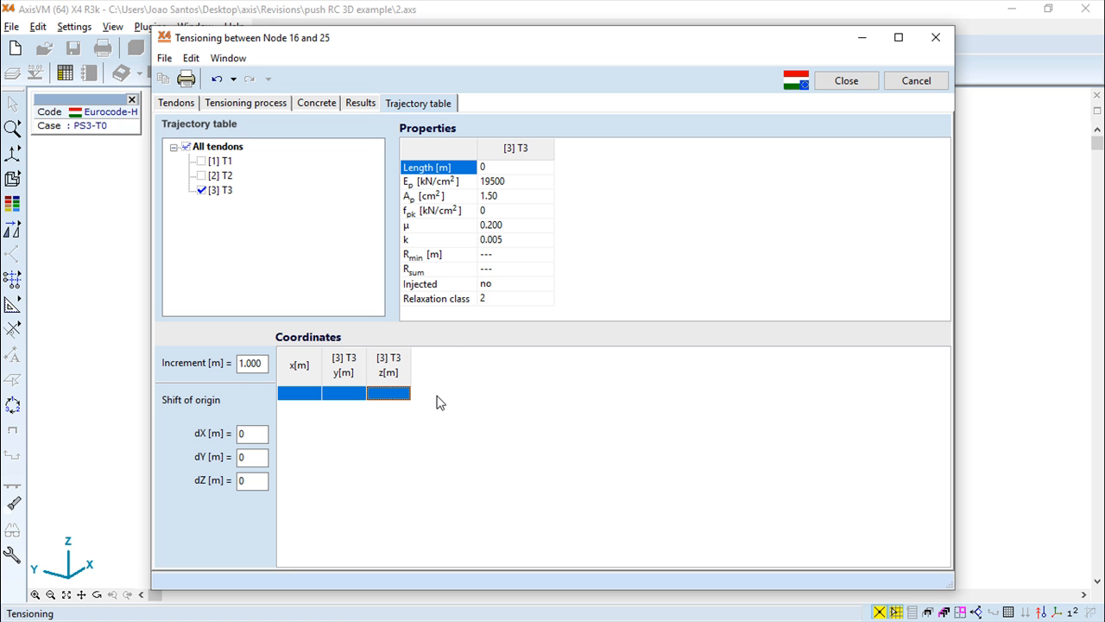
left_click(940, 43)
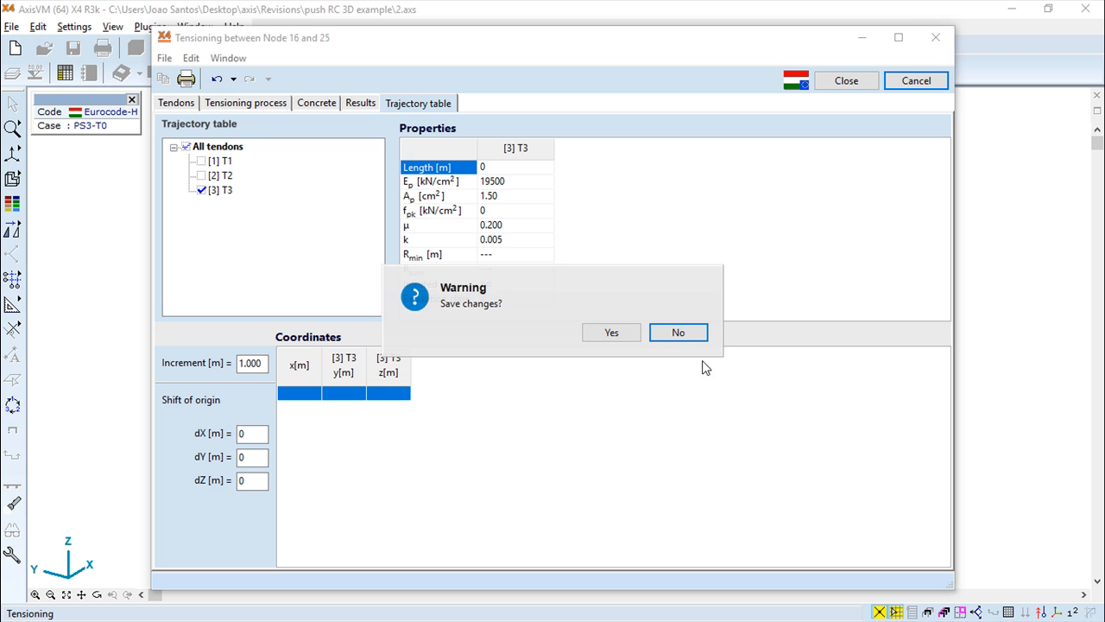
left_click(684, 334)
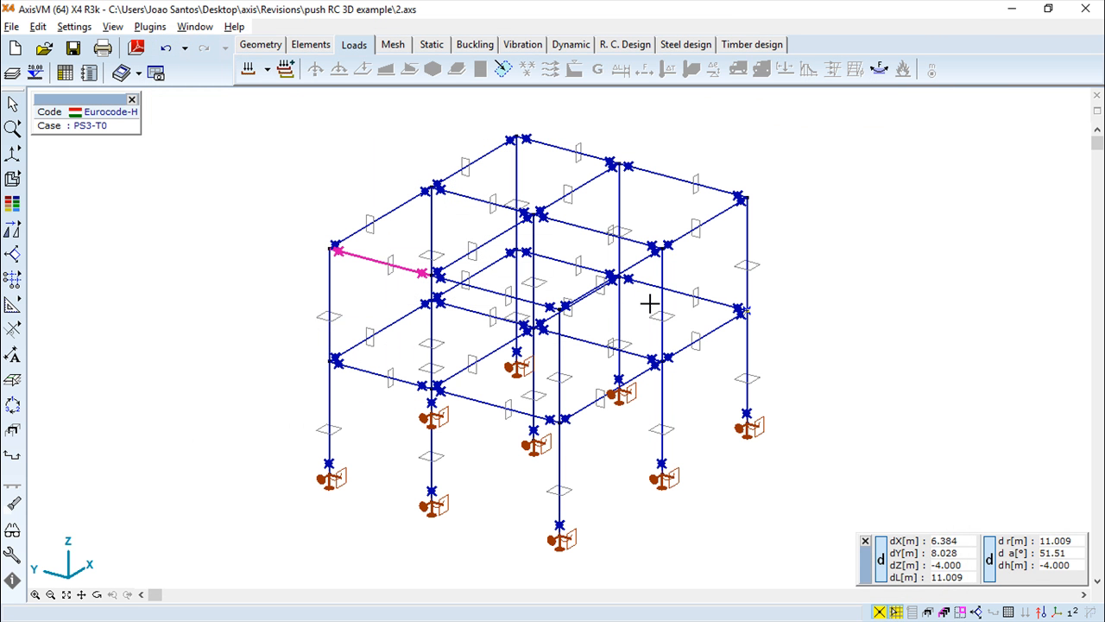
Add a moving load case and make it active
left_click(249, 71)
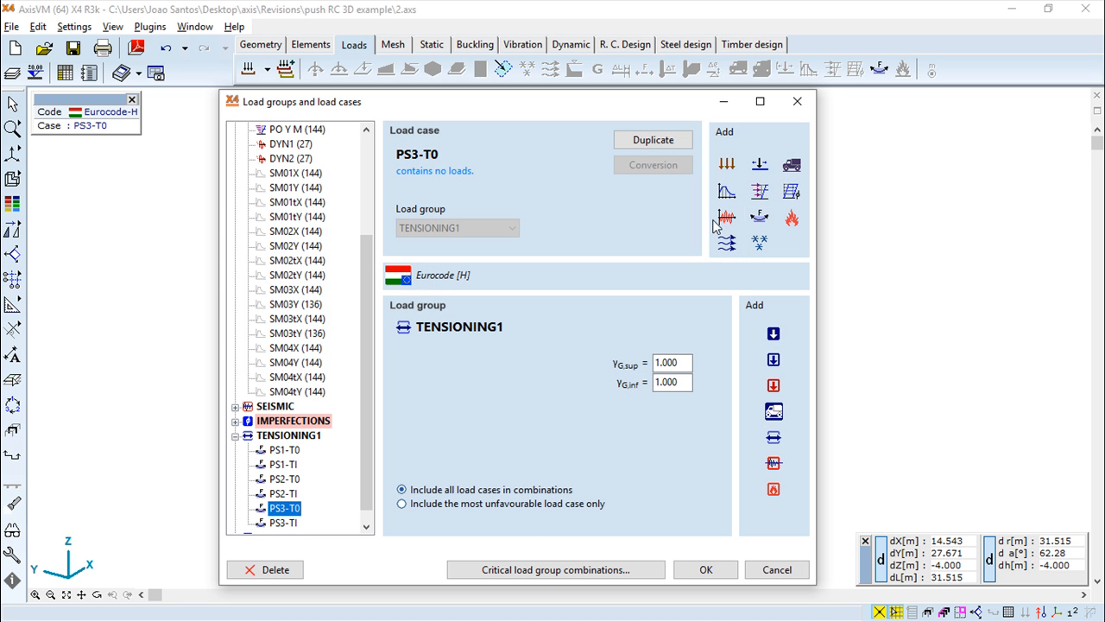
left_click(791, 164)
key("Return")
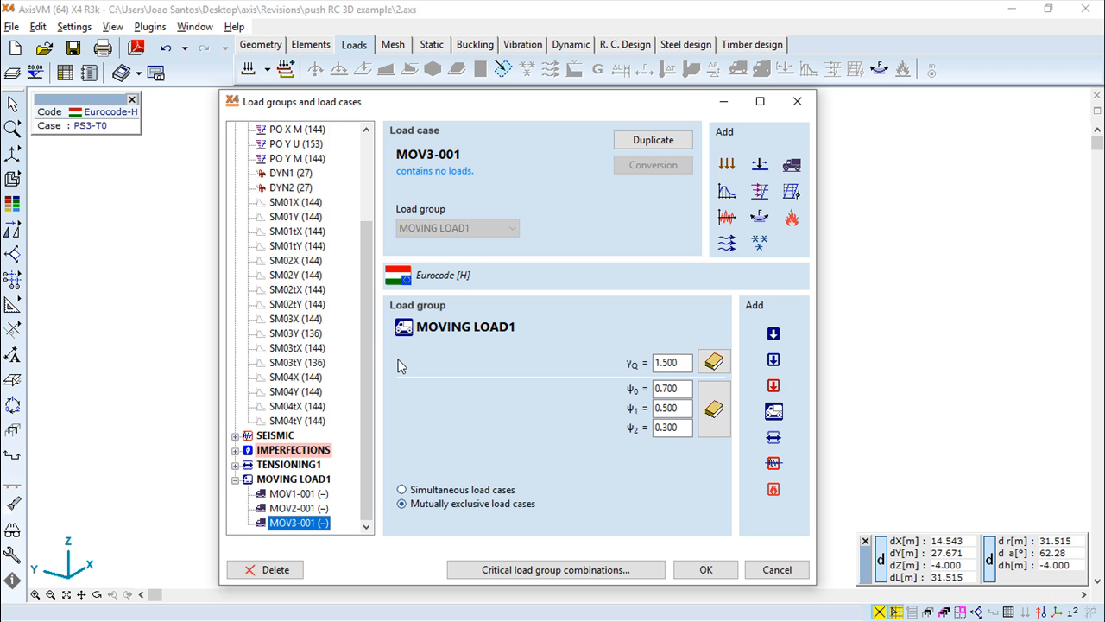
left_click(706, 569)
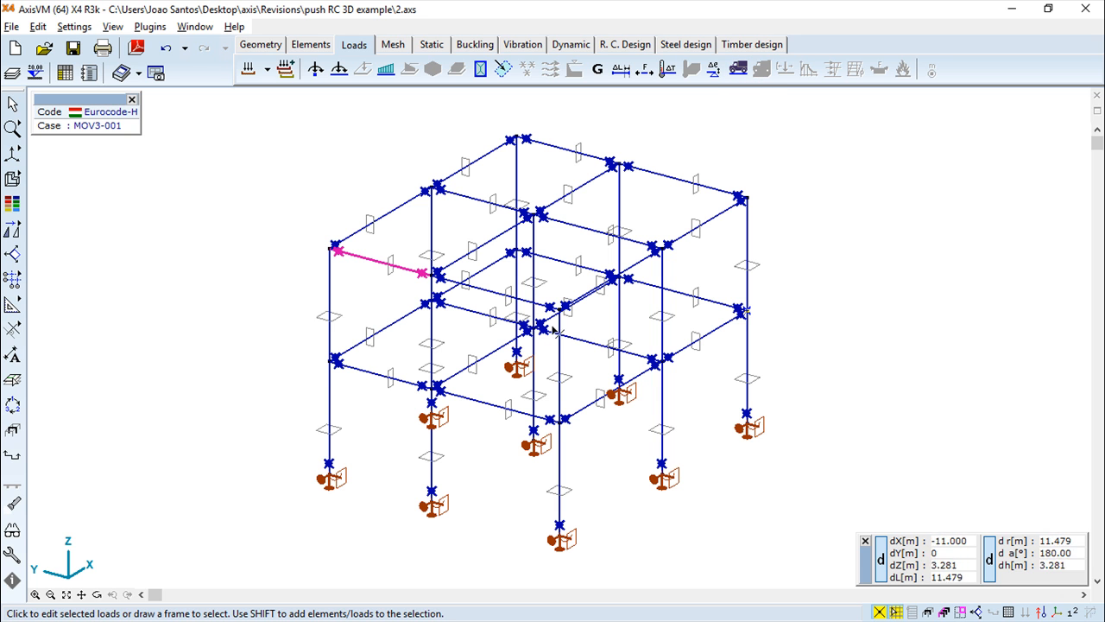
Open the moving line load definition and review its concentrated loads, distributed loads and bridge mode options
left_click(738, 71)
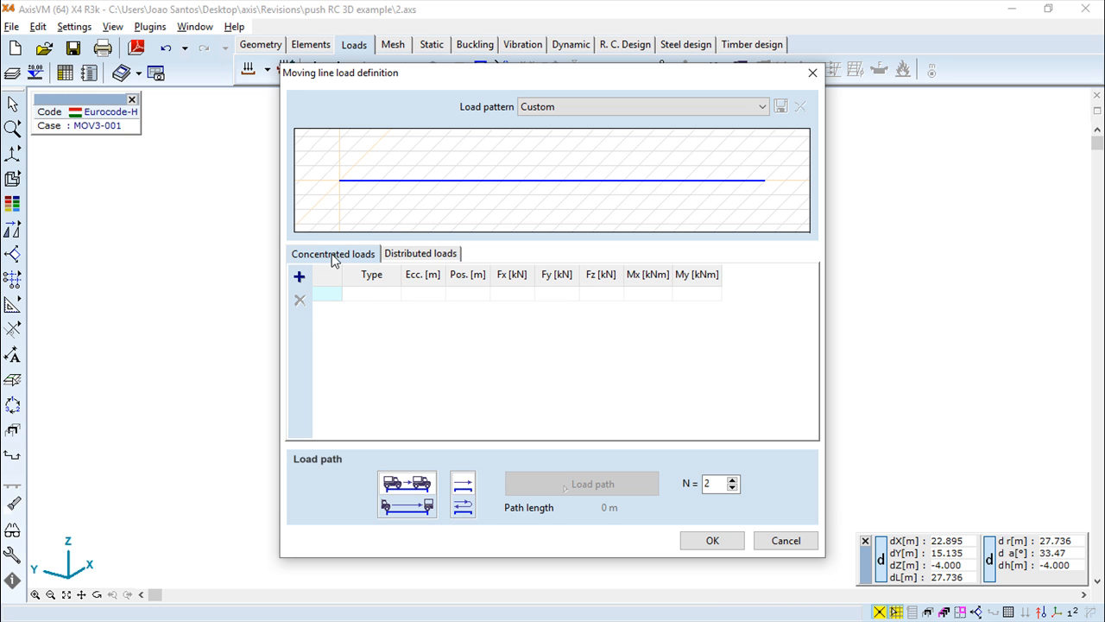
left_click(447, 255)
left_click(367, 253)
left_click(398, 256)
left_click(353, 258)
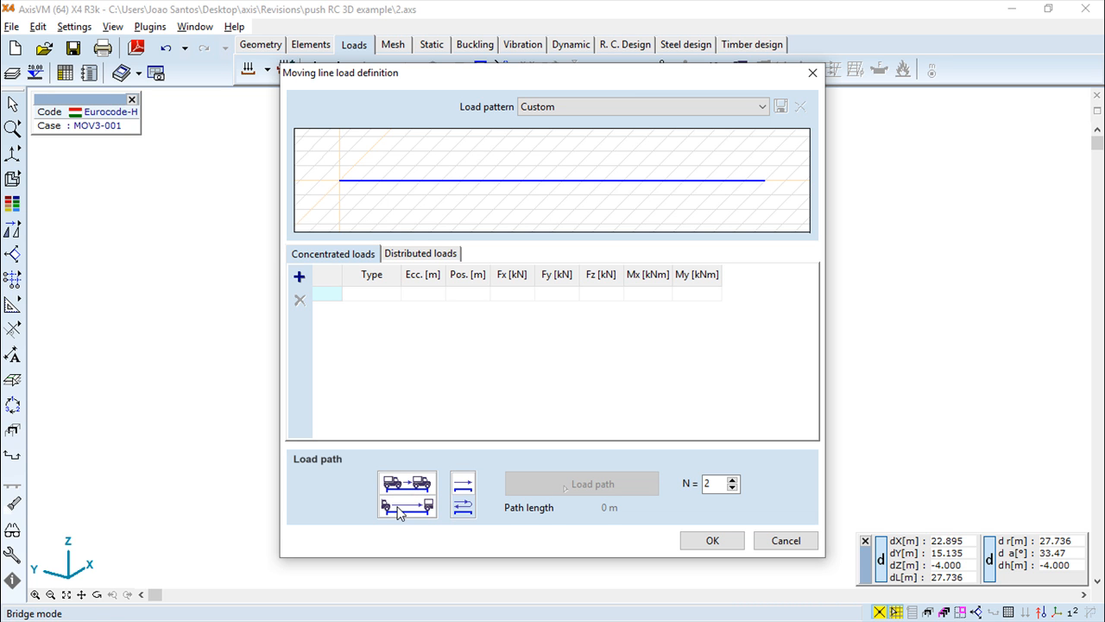
left_click(397, 507)
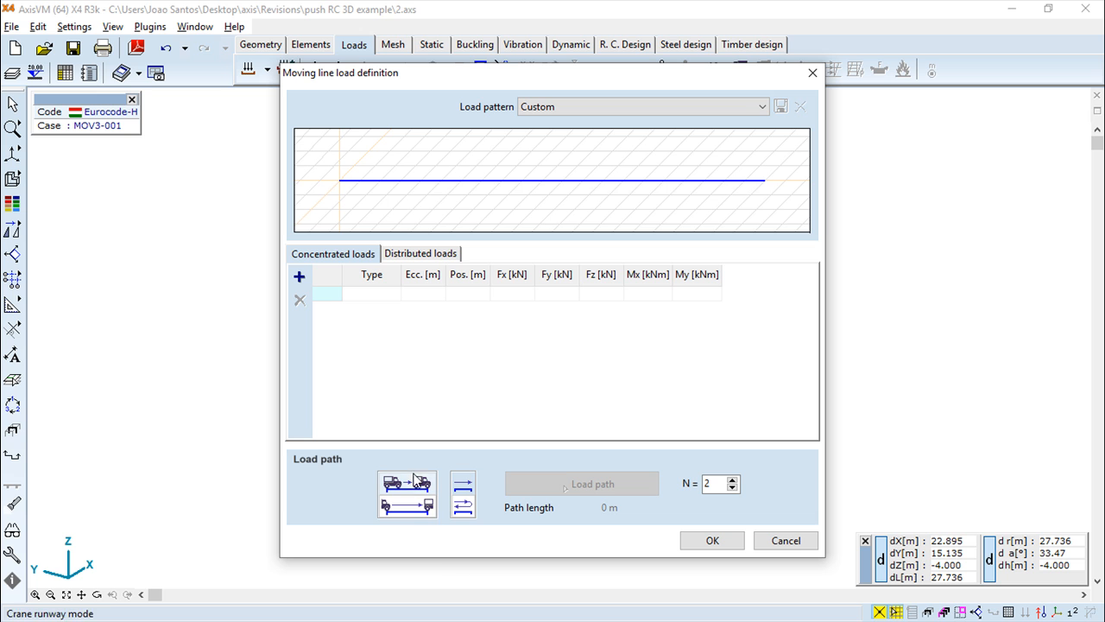
Add a global concentrated load at position 0 with Fz of -10 kN to the moving load pattern
left_click(298, 276)
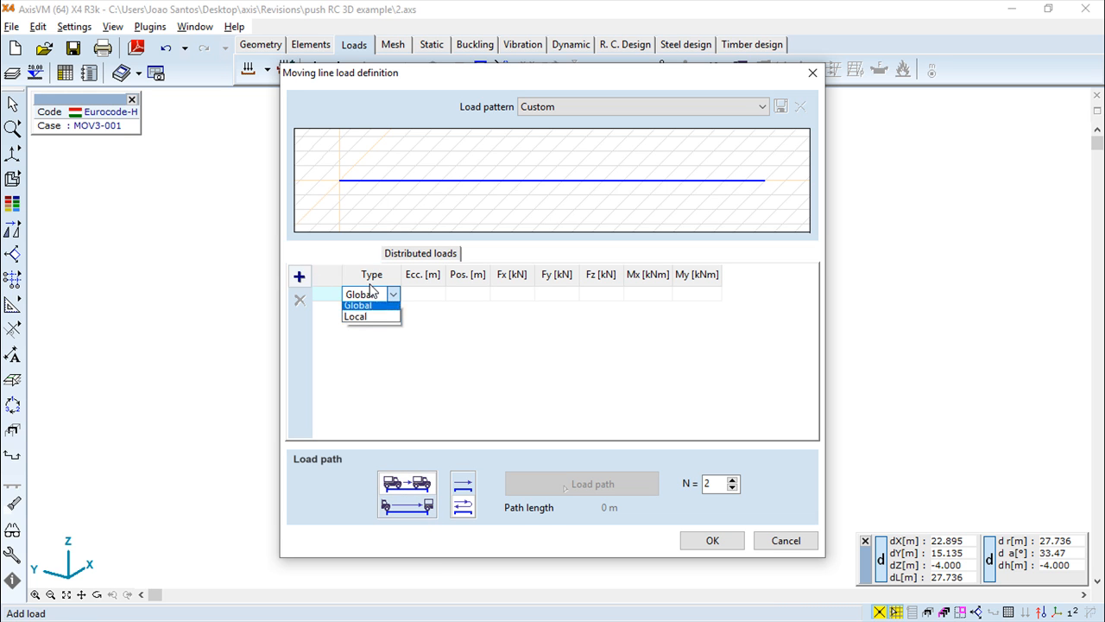
left_click(424, 295)
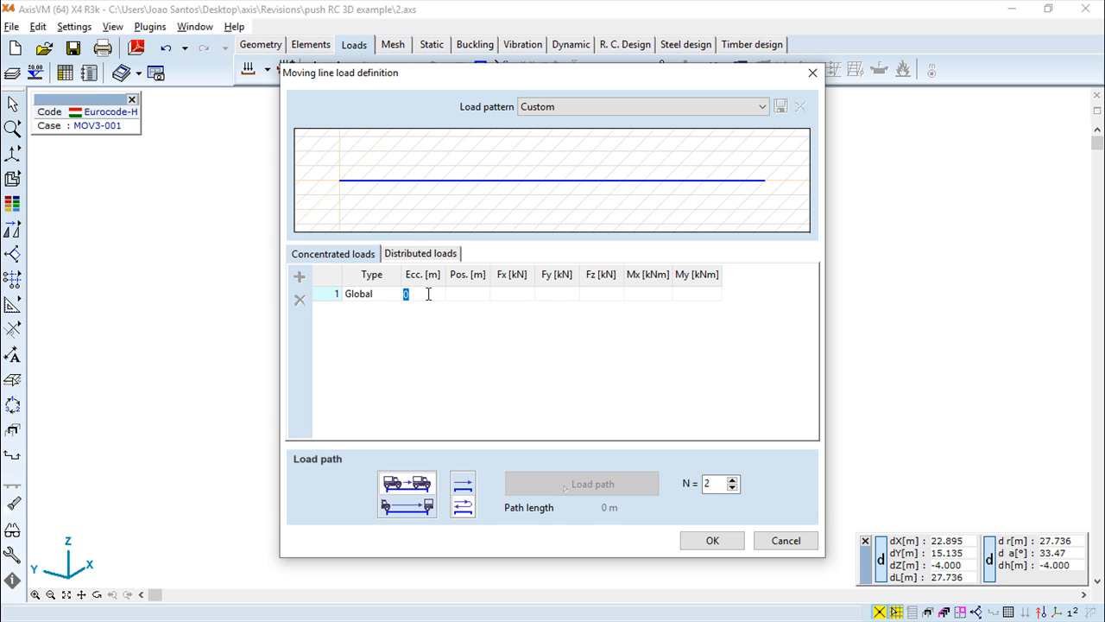
key("Tab")
key("Tab")
key("Tab")
key("Tab")
type("1")
key("BackSpace")
type("-10")
key("Tab")
key("Tab")
key("Tab")
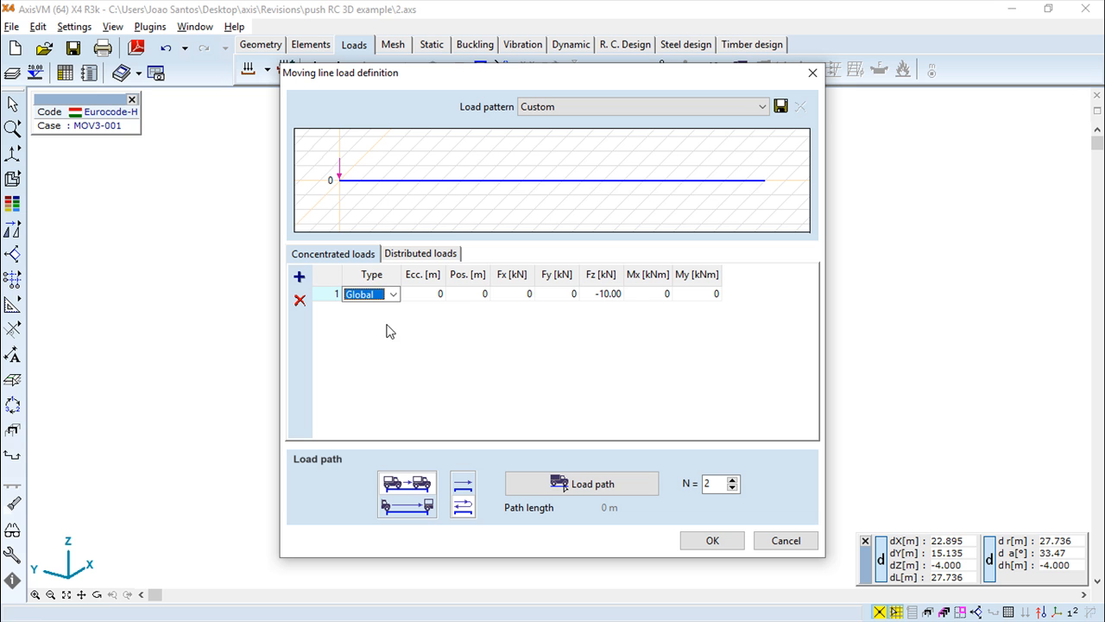
Add a second concentrated load of local type at position 4 m with Fz of -10 kN
left_click(299, 276)
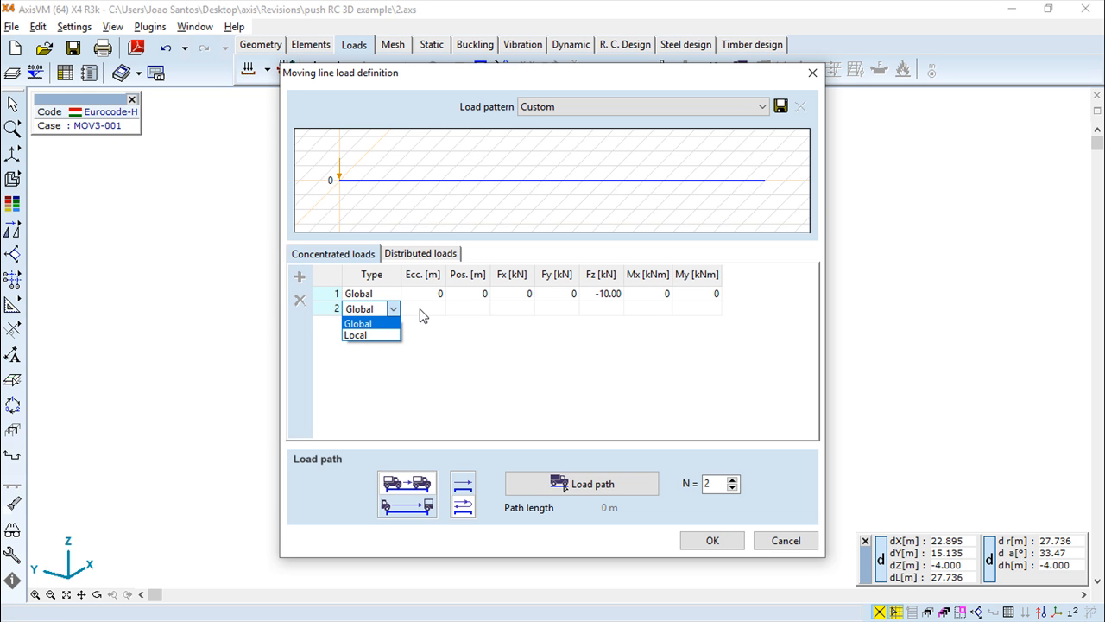
left_click(358, 336)
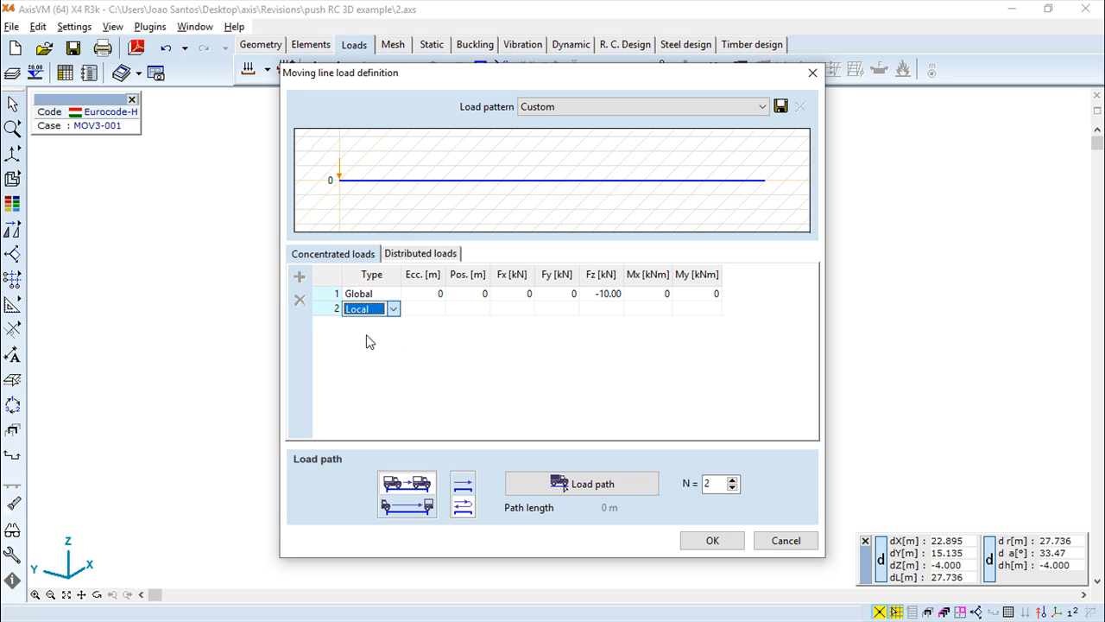
left_click(431, 310)
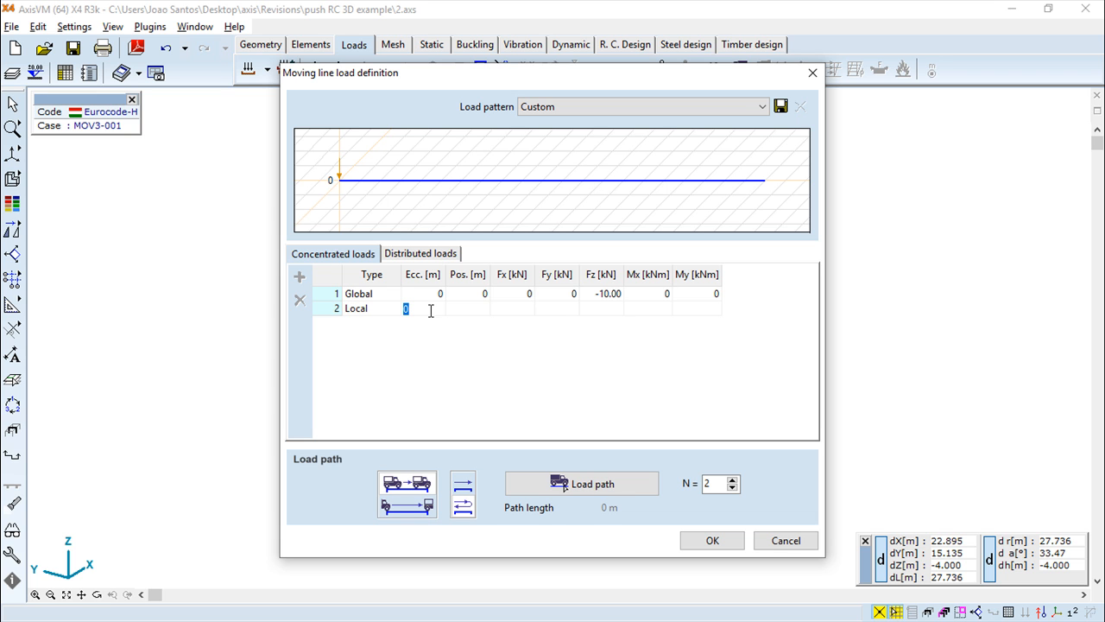
left_click(431, 309)
left_click(466, 309)
type("4")
left_click(500, 311)
left_click(534, 311)
left_click(573, 309)
left_click(606, 309)
left_click(657, 311)
left_click(703, 310)
key("Return")
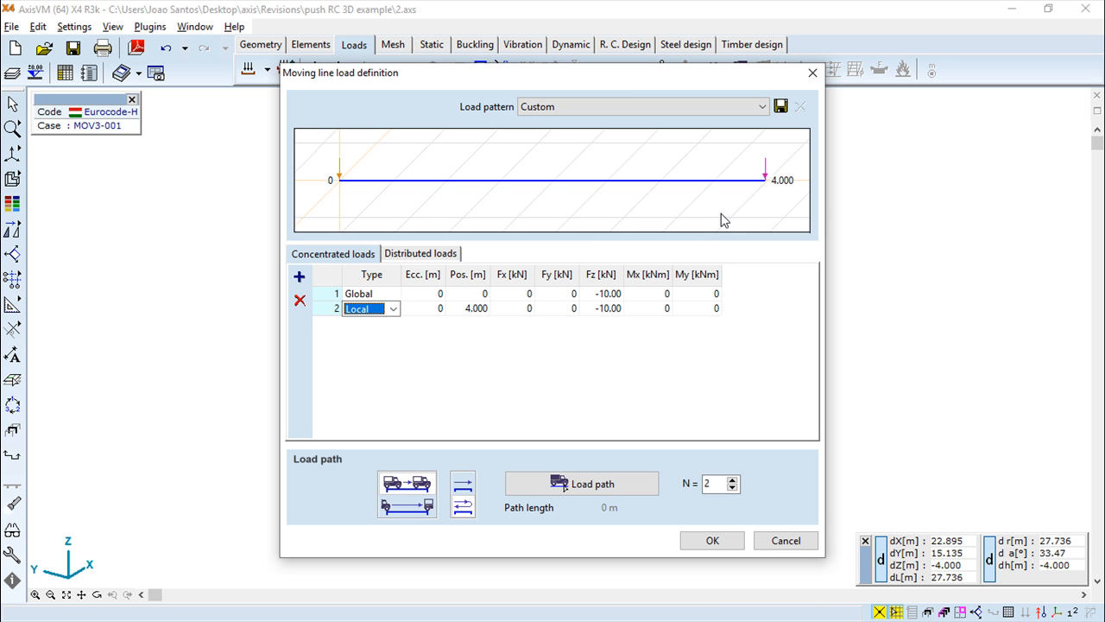
Define the load path along the upper-level beam from the middle column to the front corner column, and discard the moving load definition
left_click(598, 484)
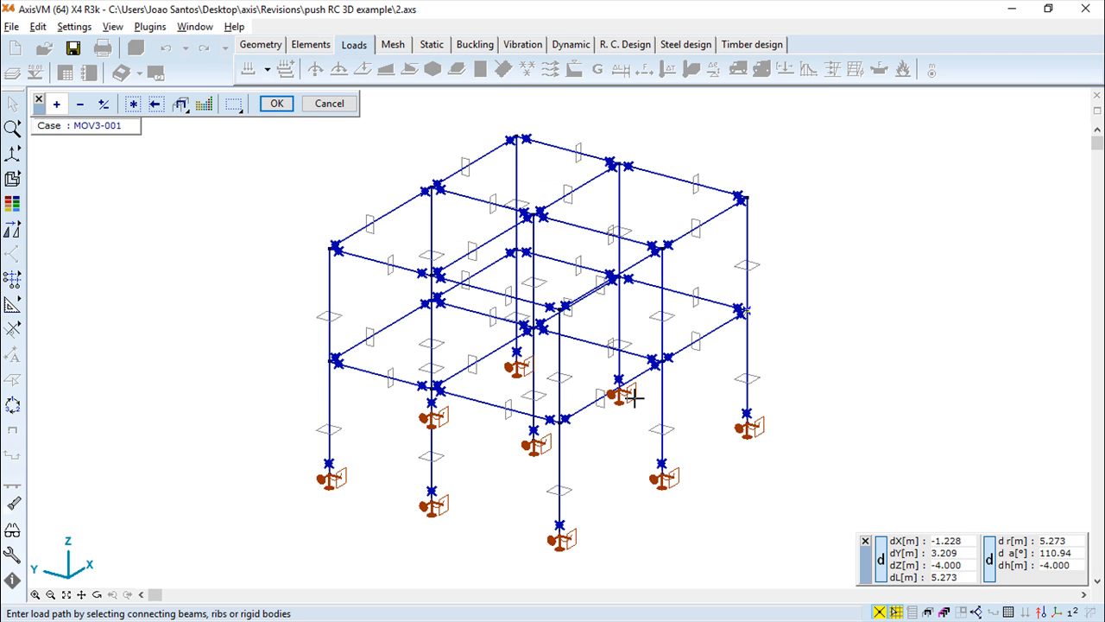
left_click(471, 285)
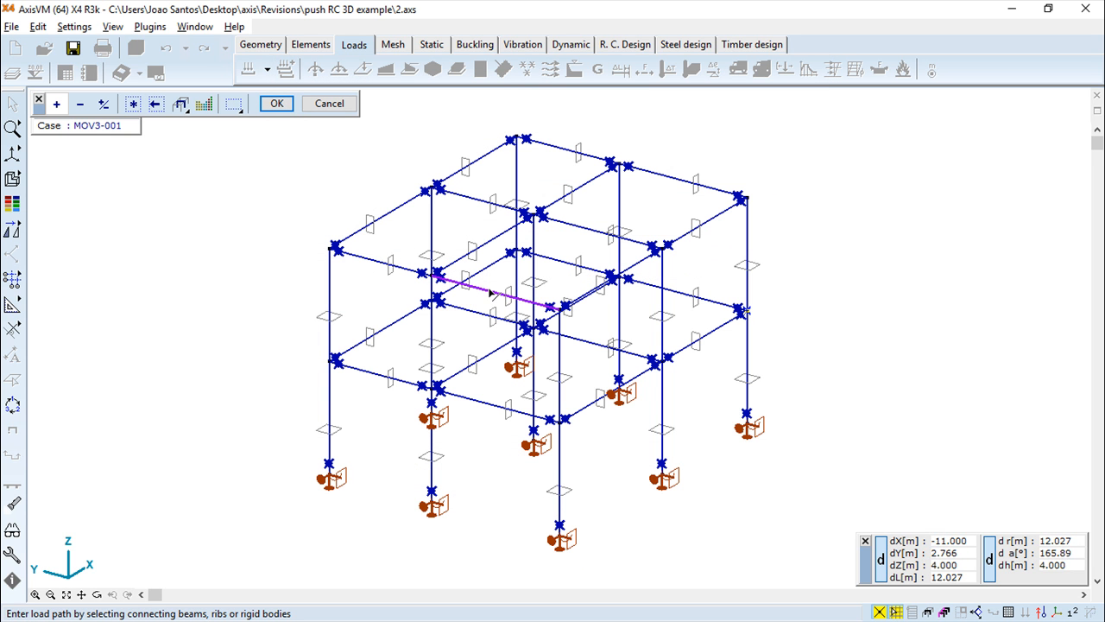
left_click(290, 105)
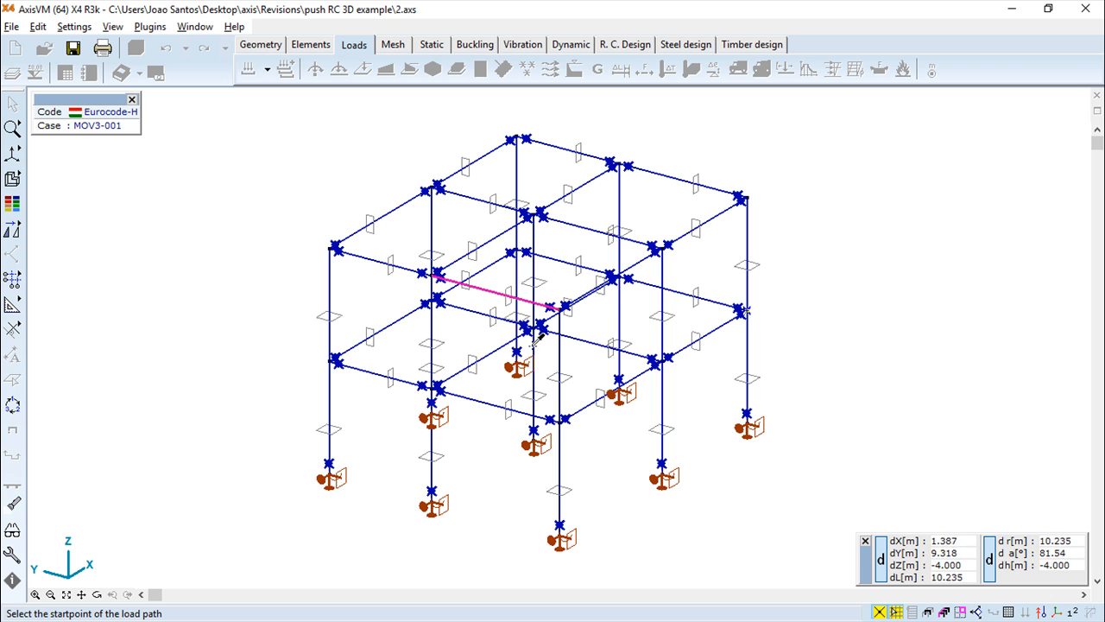
left_click(430, 275)
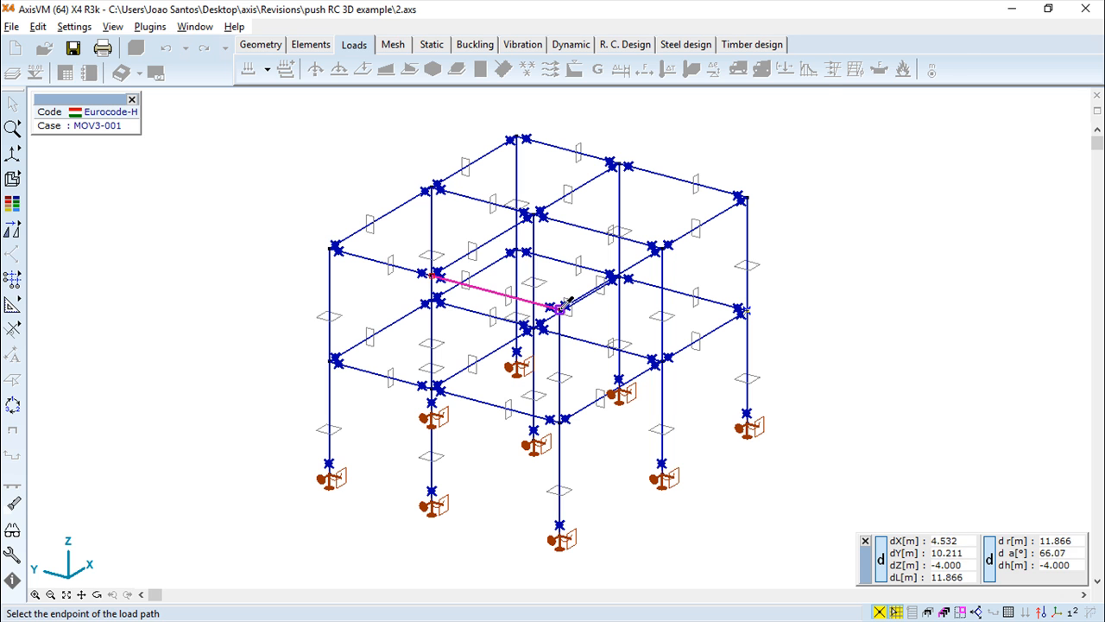
left_click(562, 309)
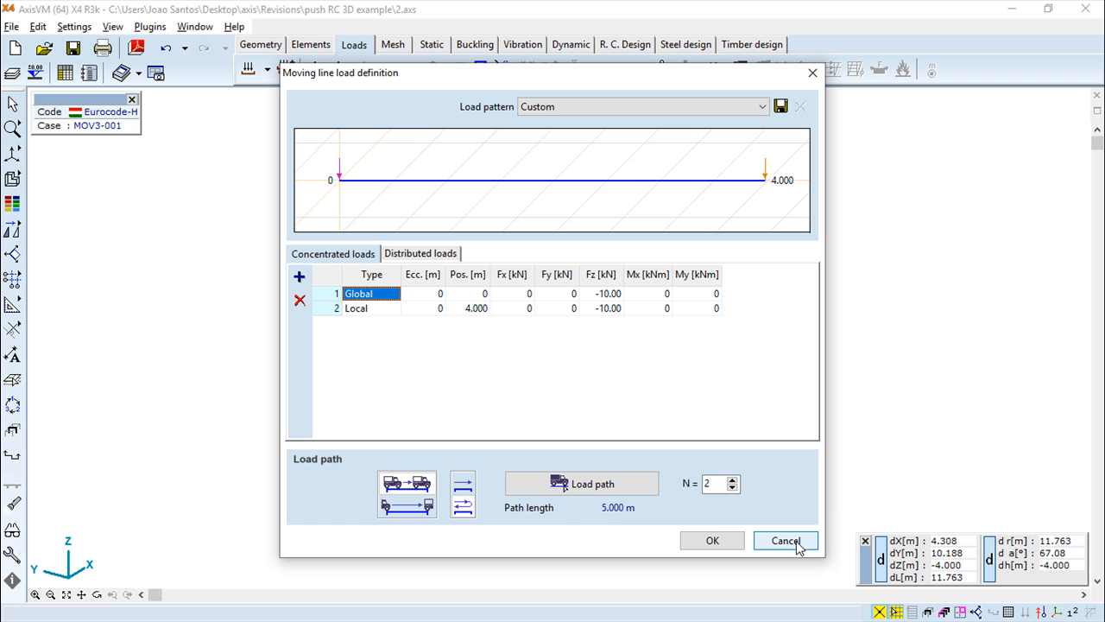
left_click_drag(734, 77, 709, 134)
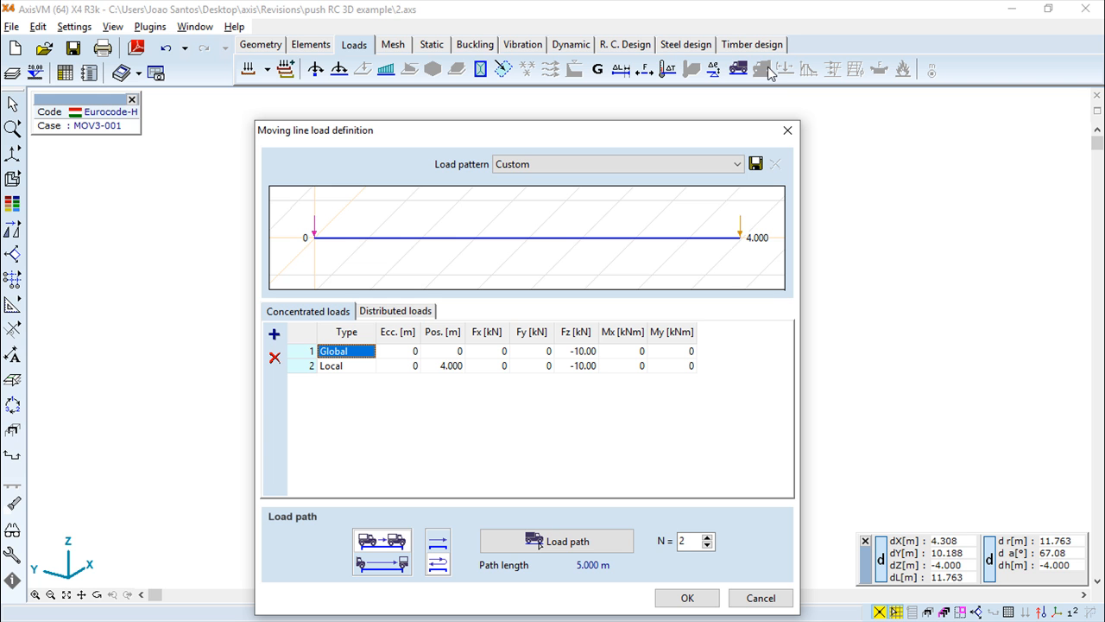
left_click(760, 598)
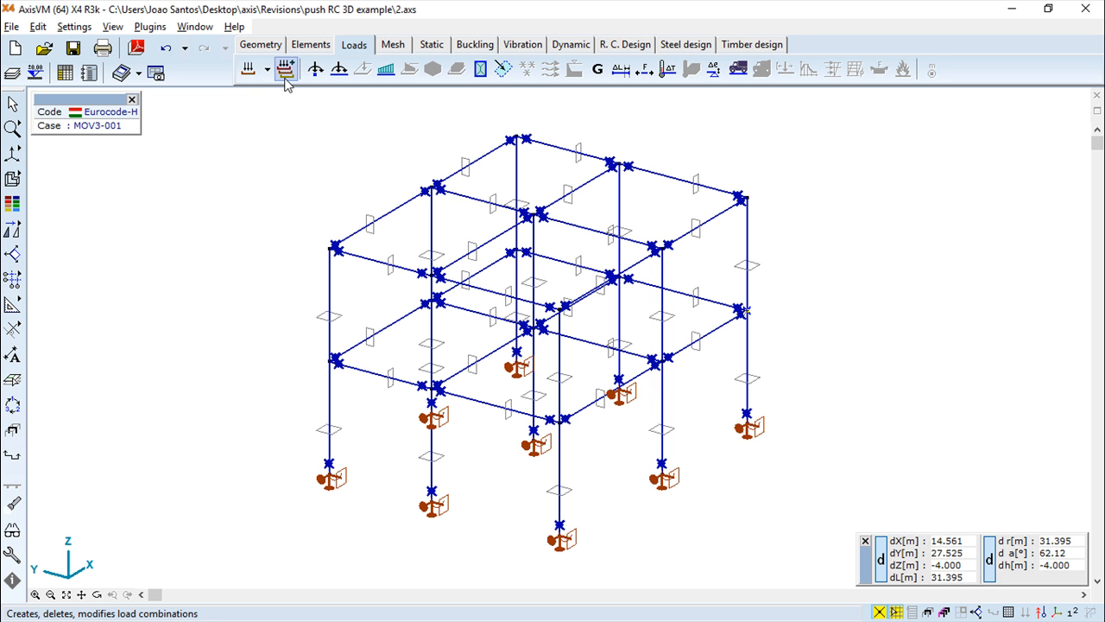
Add a dynamic load case and make it active
left_click(248, 70)
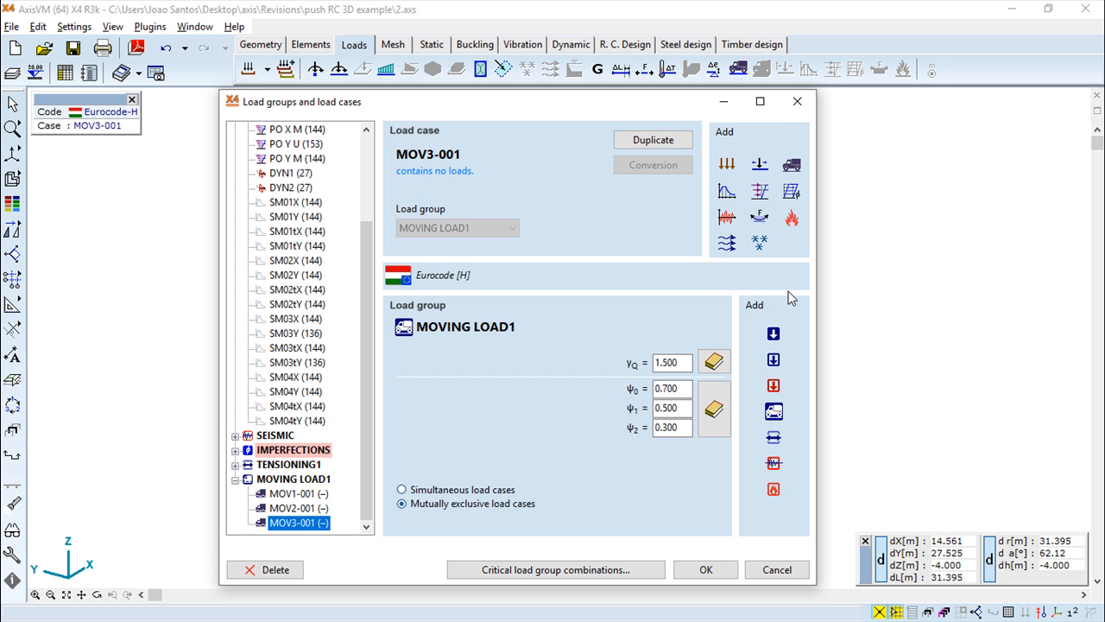
left_click(725, 218)
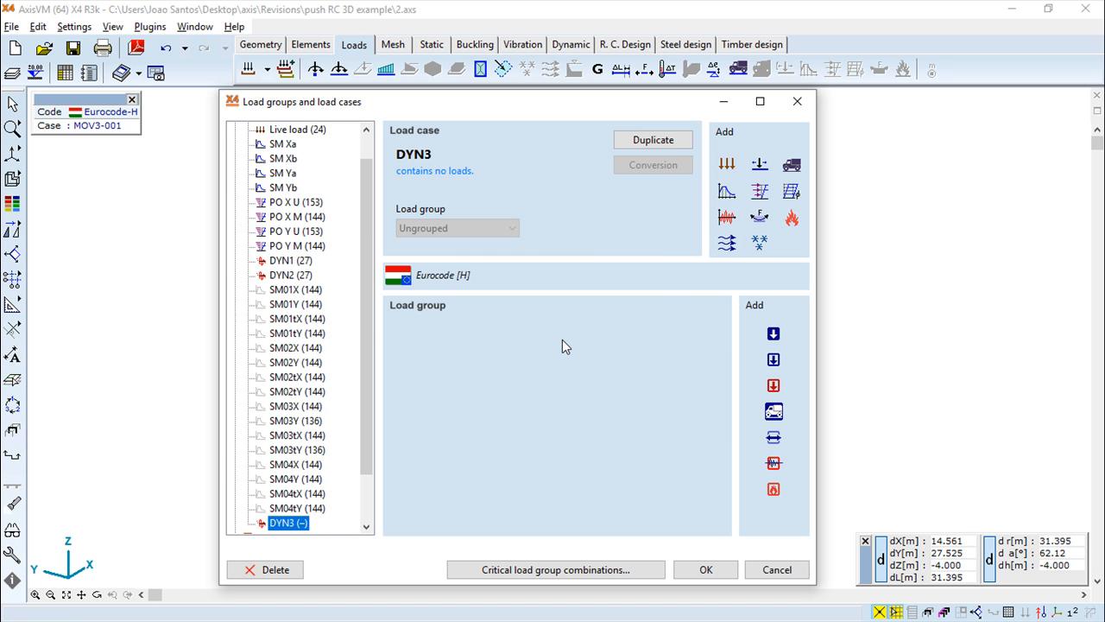
left_click(706, 570)
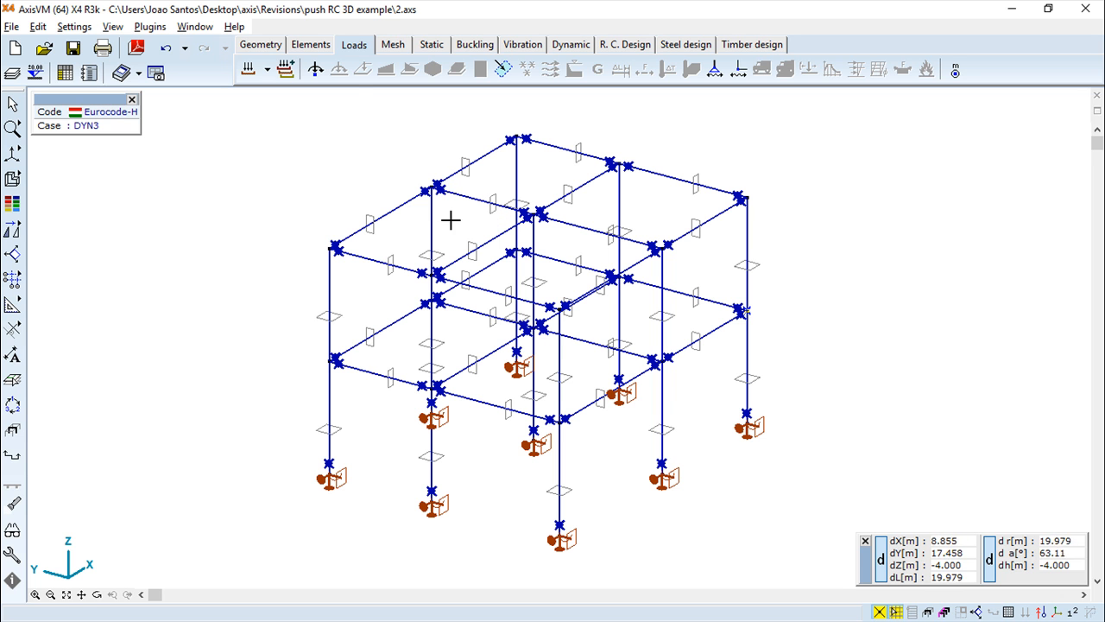
Apply a dynamic nodal load with an FX of 20 kN to all nodes of the frame
left_click(316, 70)
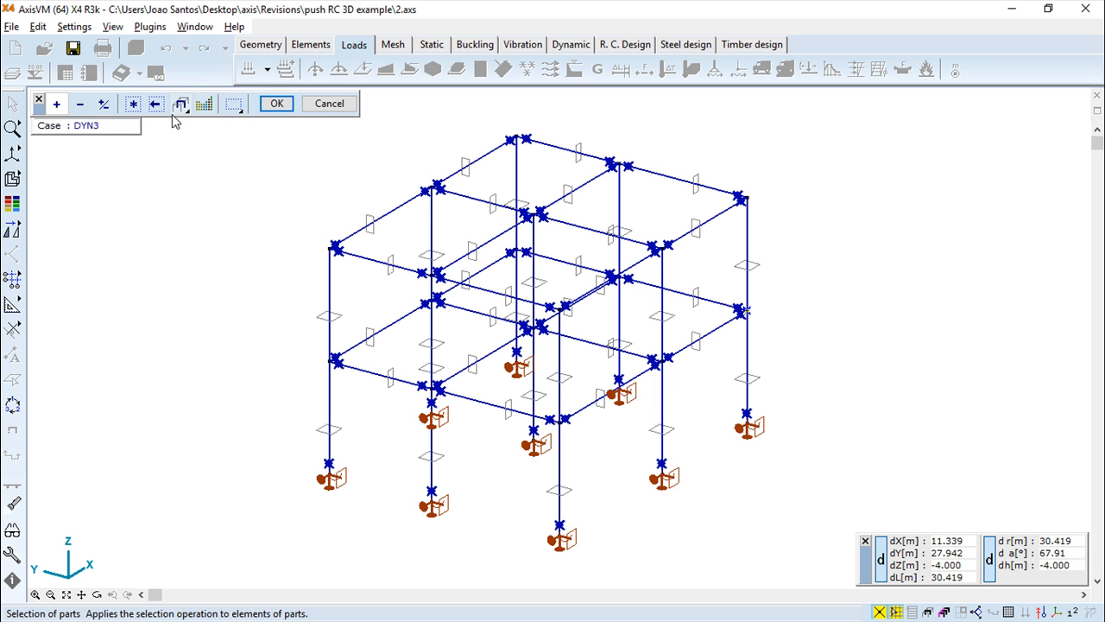
left_click(264, 105)
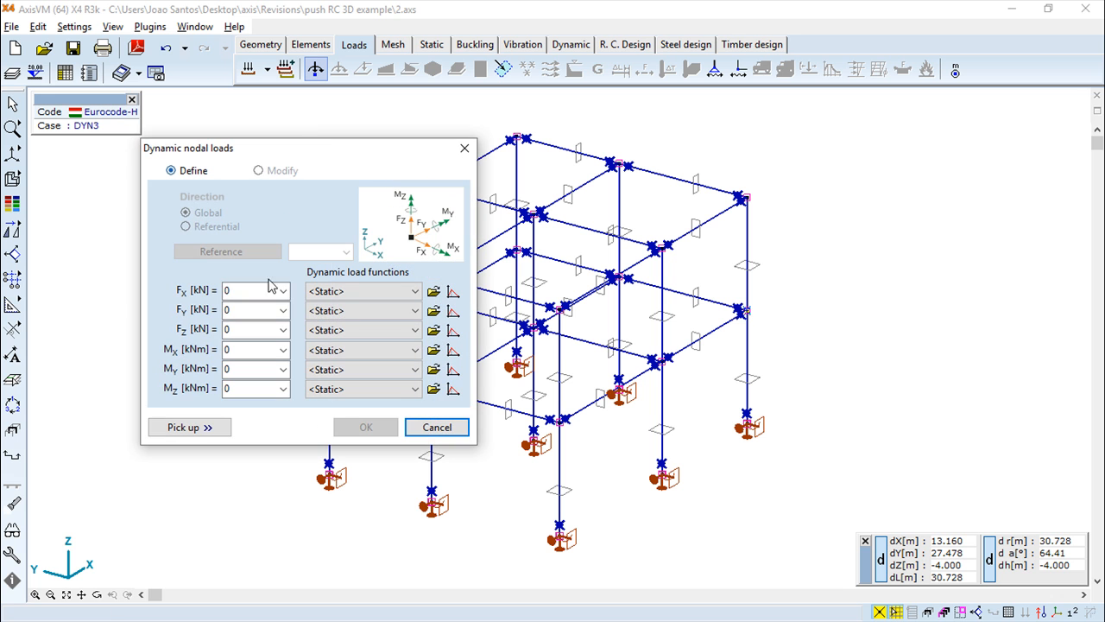
type("20")
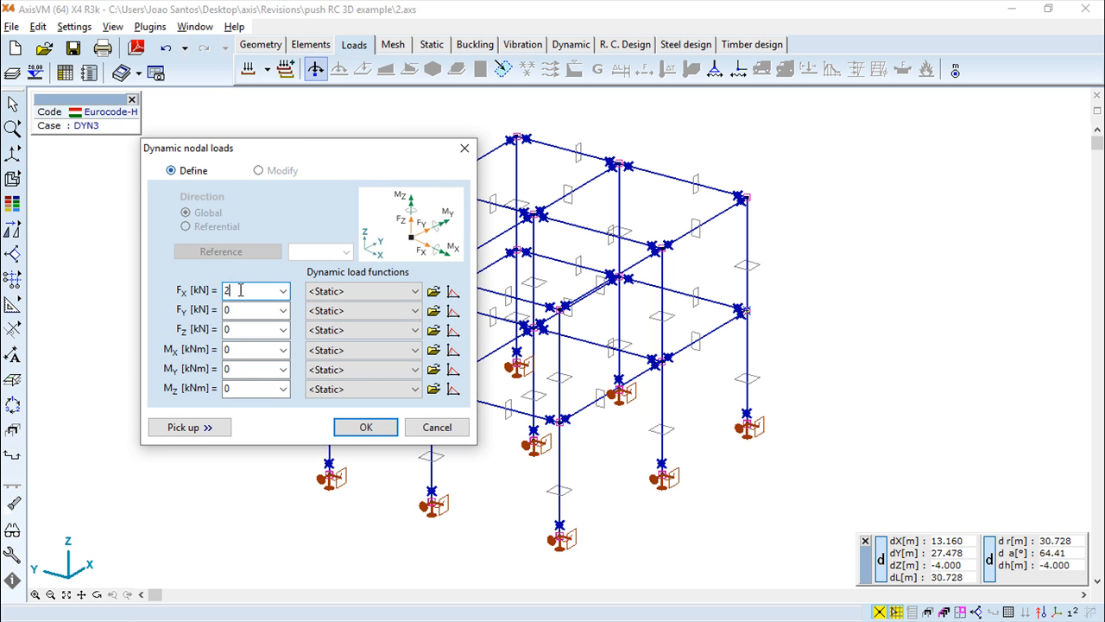
key("Return")
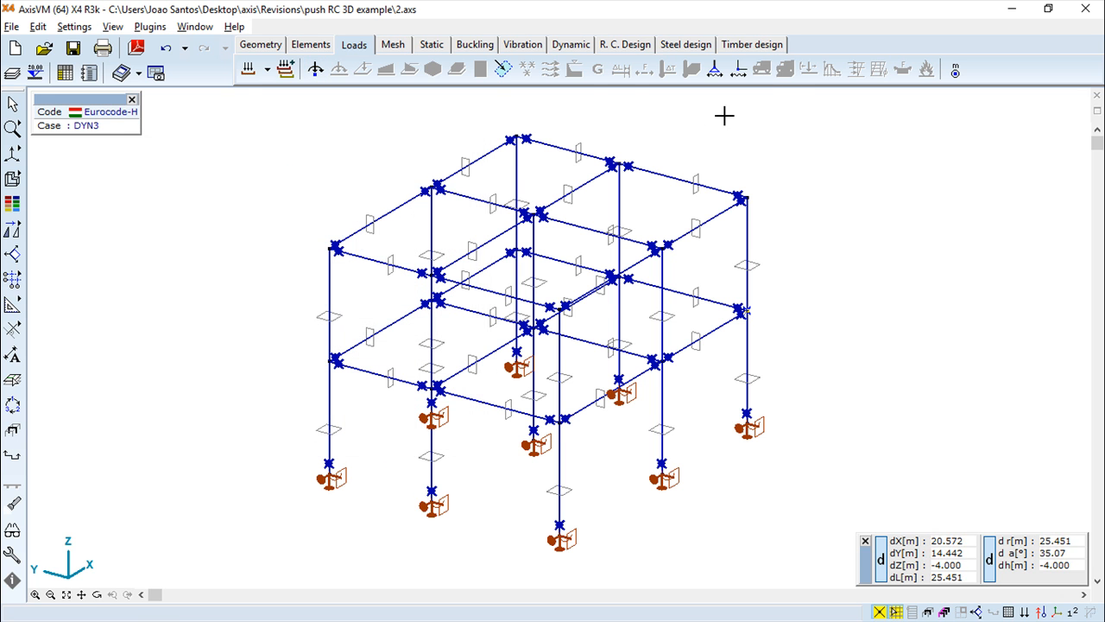
Save the modified model and run a first-order vibration analysis for the Seismic load combination
left_click(530, 48)
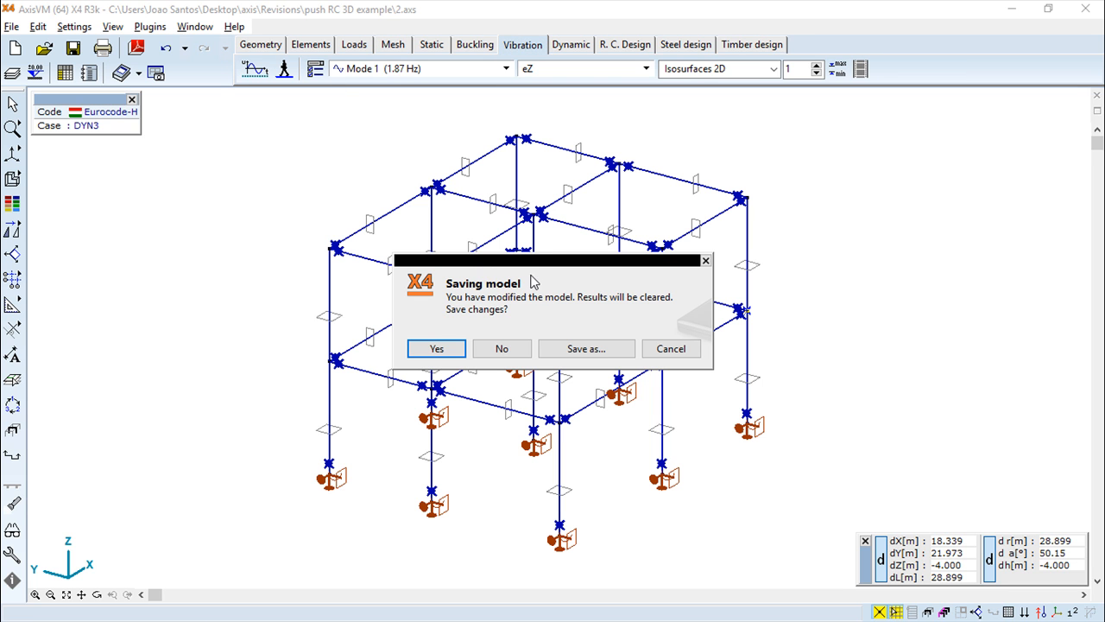
left_click(460, 345)
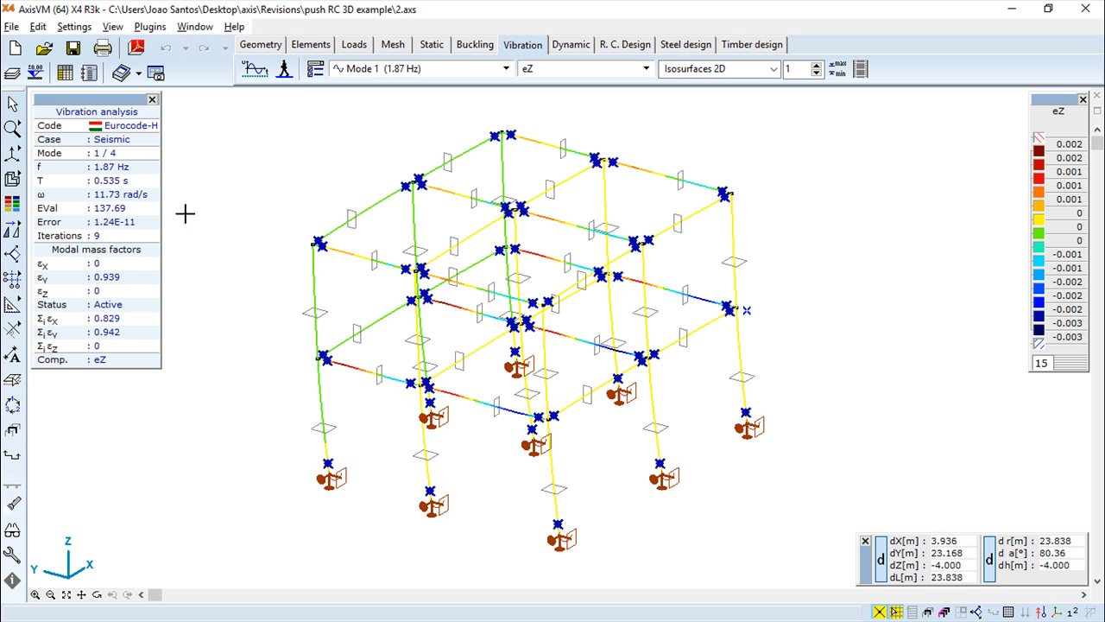
left_click(255, 68)
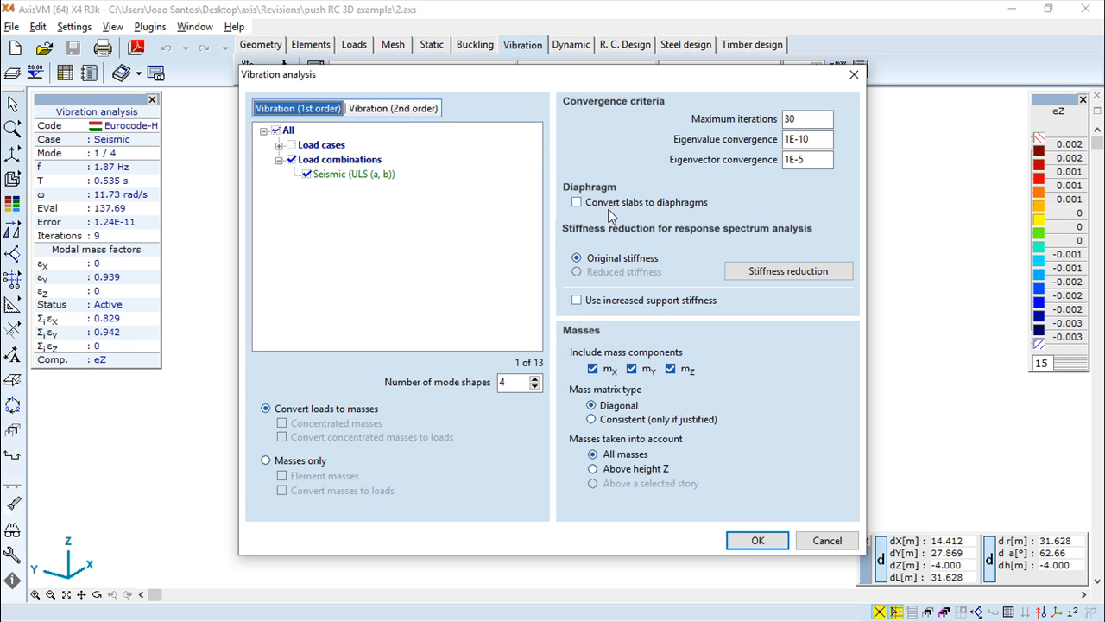
left_click(398, 110)
left_click(298, 111)
left_click(758, 540)
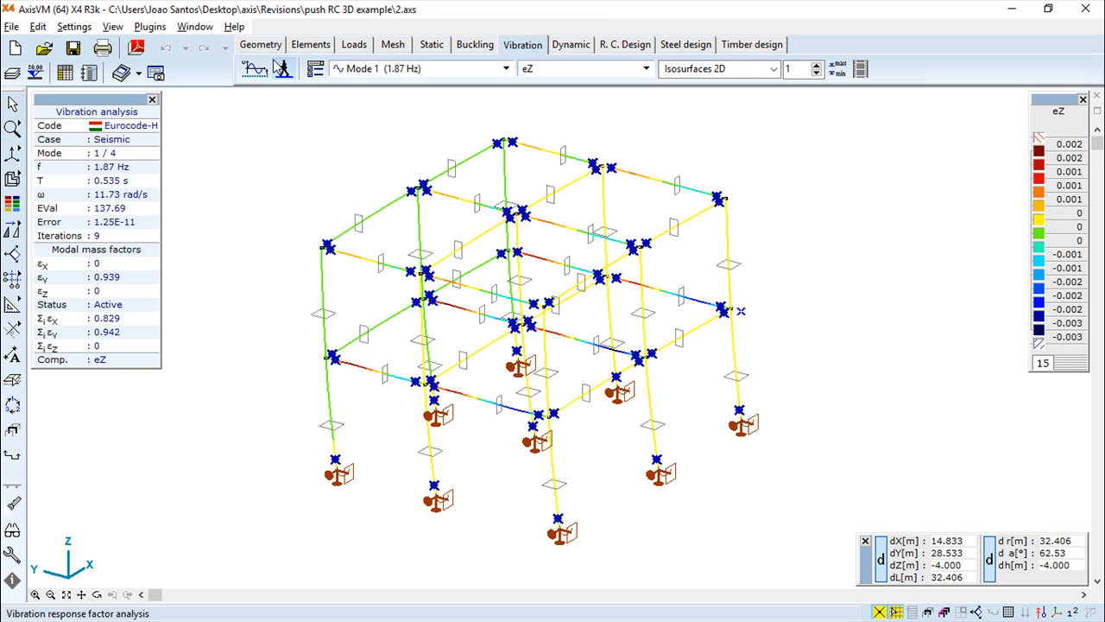
Examine the dynamic analysis settings, including the static and dynamic load case choices and the tracked node's direction, without running the analysis
left_click(591, 47)
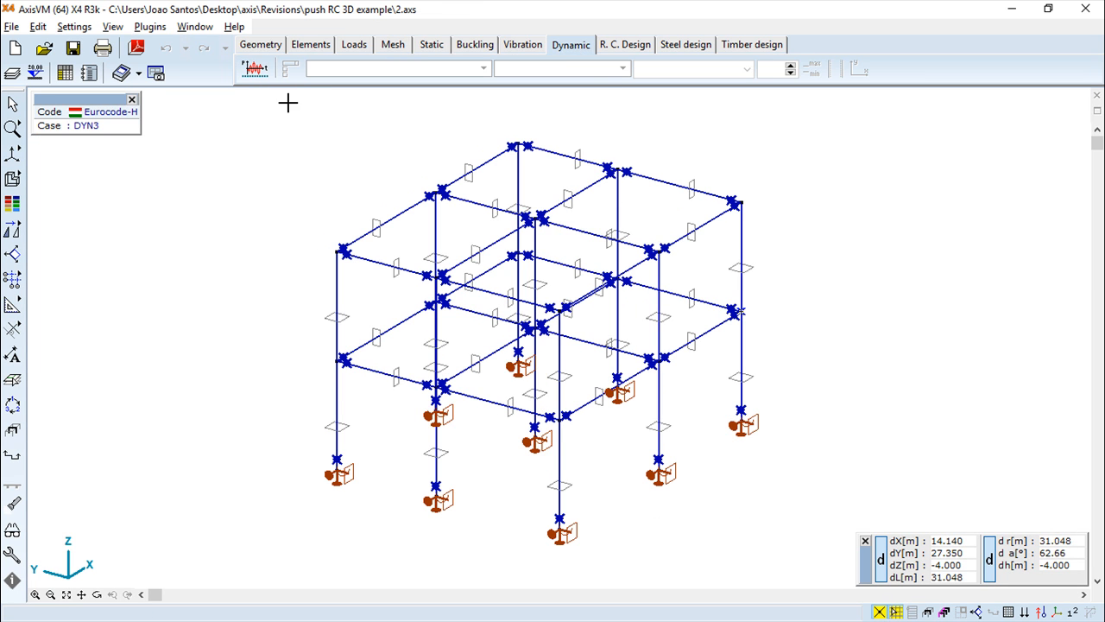
left_click(254, 68)
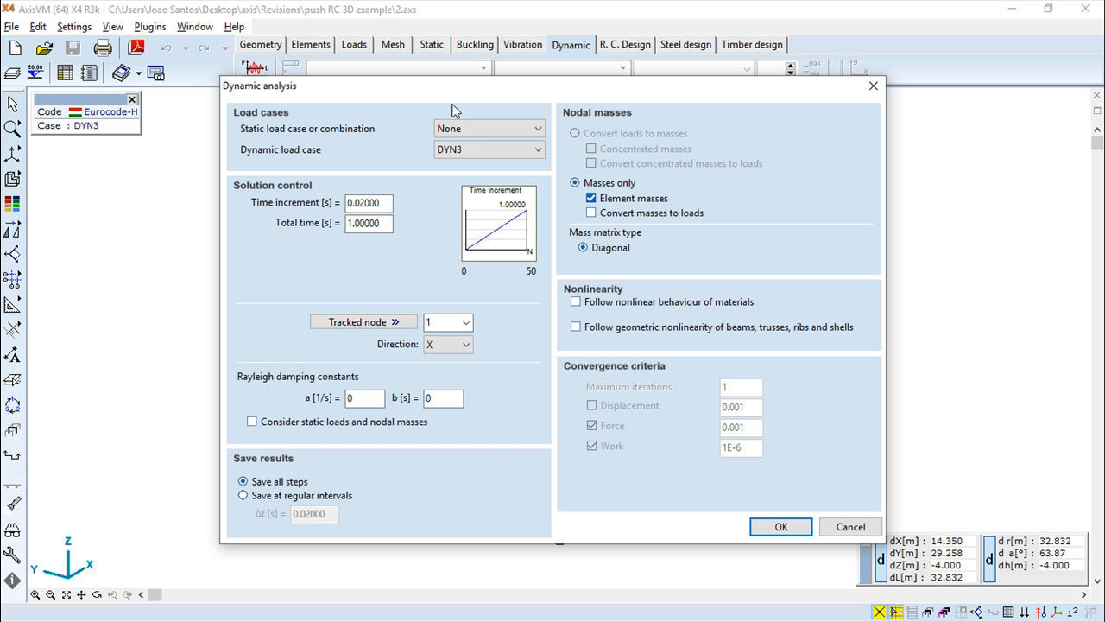
left_click(536, 130)
left_click(535, 130)
left_click(537, 152)
left_click(537, 152)
left_click(468, 347)
left_click(464, 346)
left_click(868, 532)
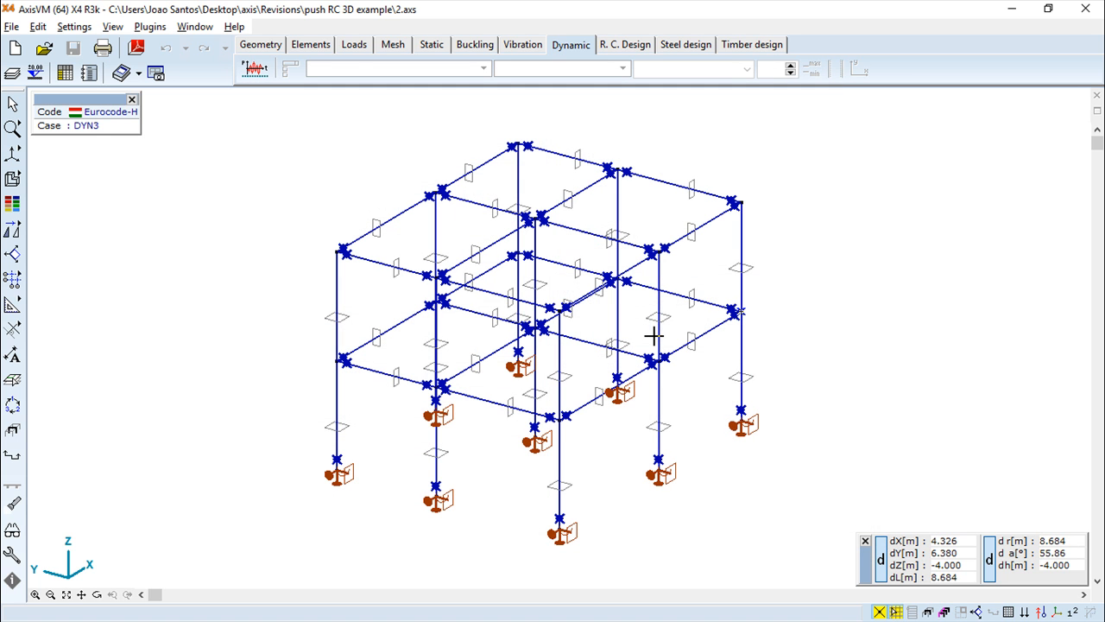
Add a fire load case named FIRE and make it active
left_click(354, 45)
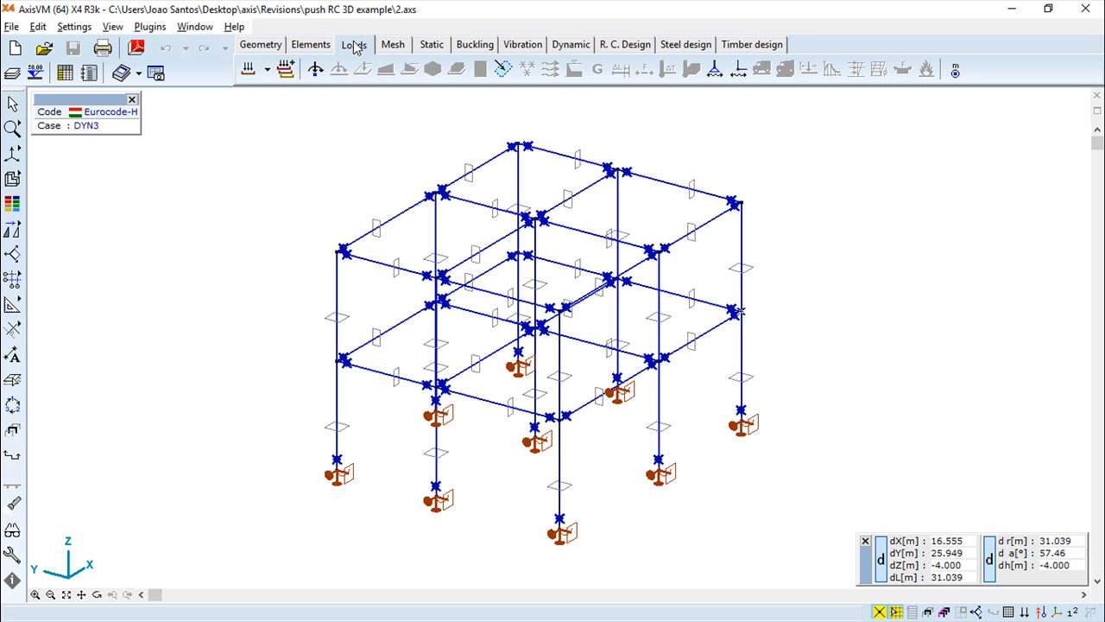
left_click(267, 70)
left_click(248, 69)
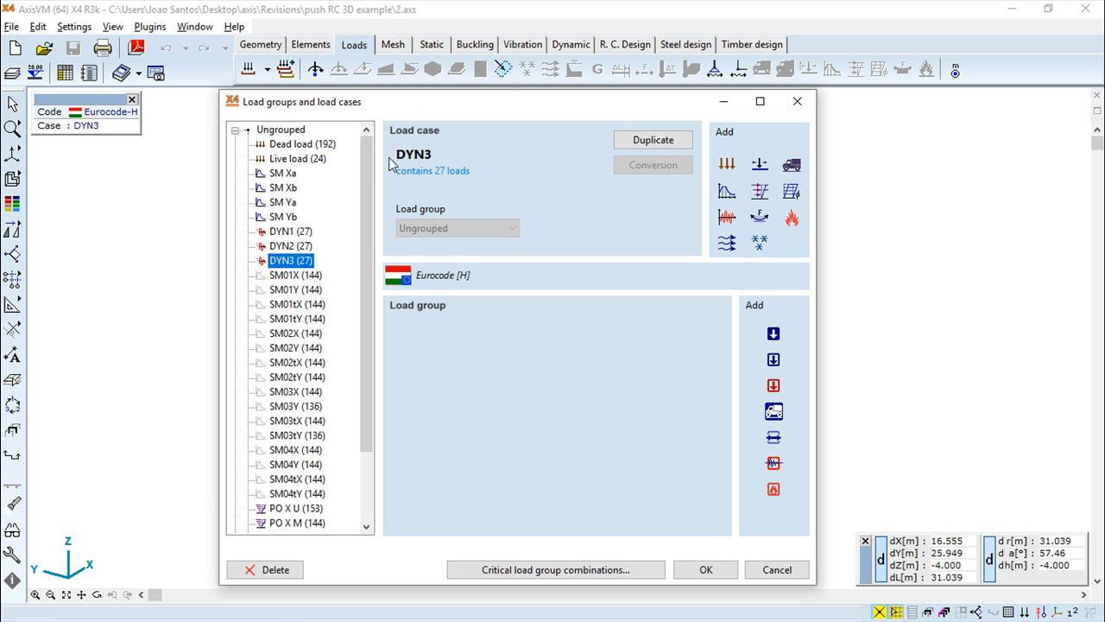
left_click(792, 219)
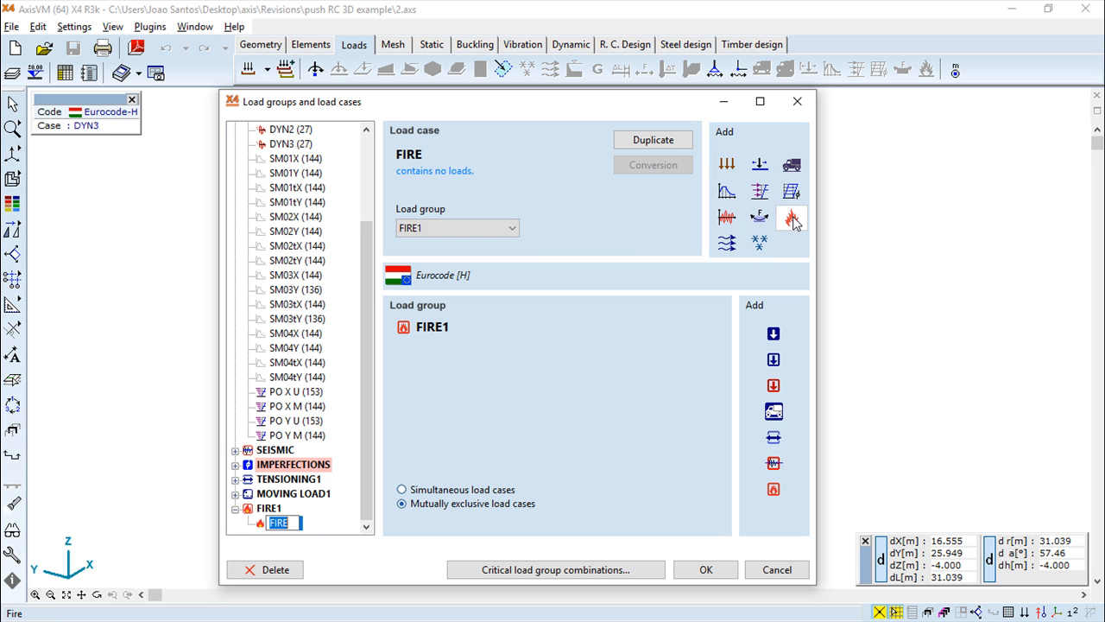
key("Return")
left_click(710, 570)
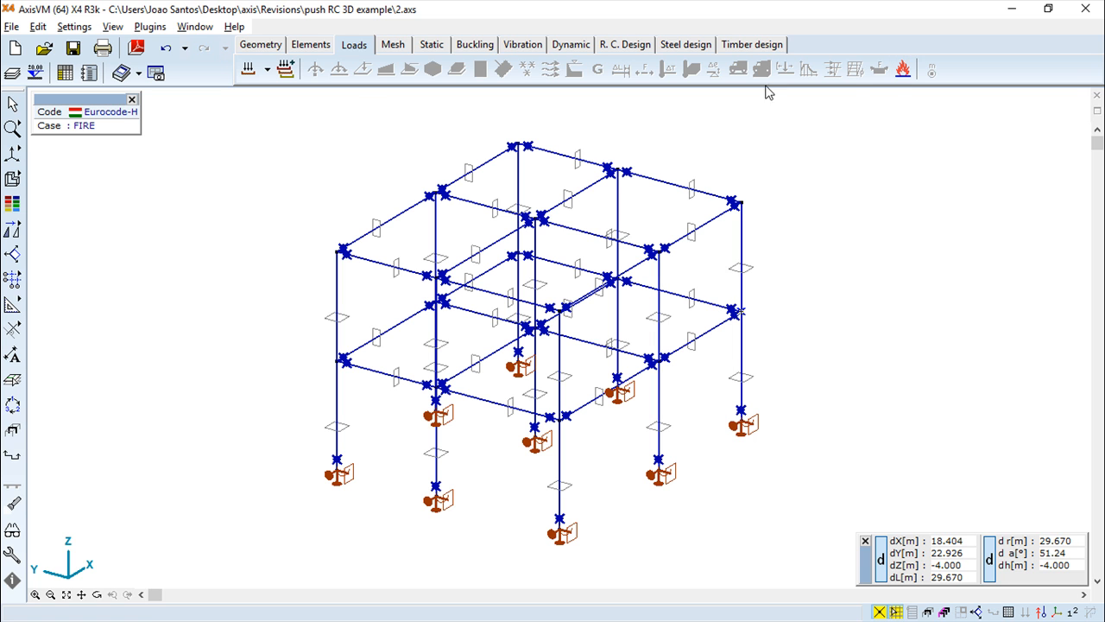
Start drawing a beam element and set its material to S 235 from the Eurocode [H] library
left_click(313, 44)
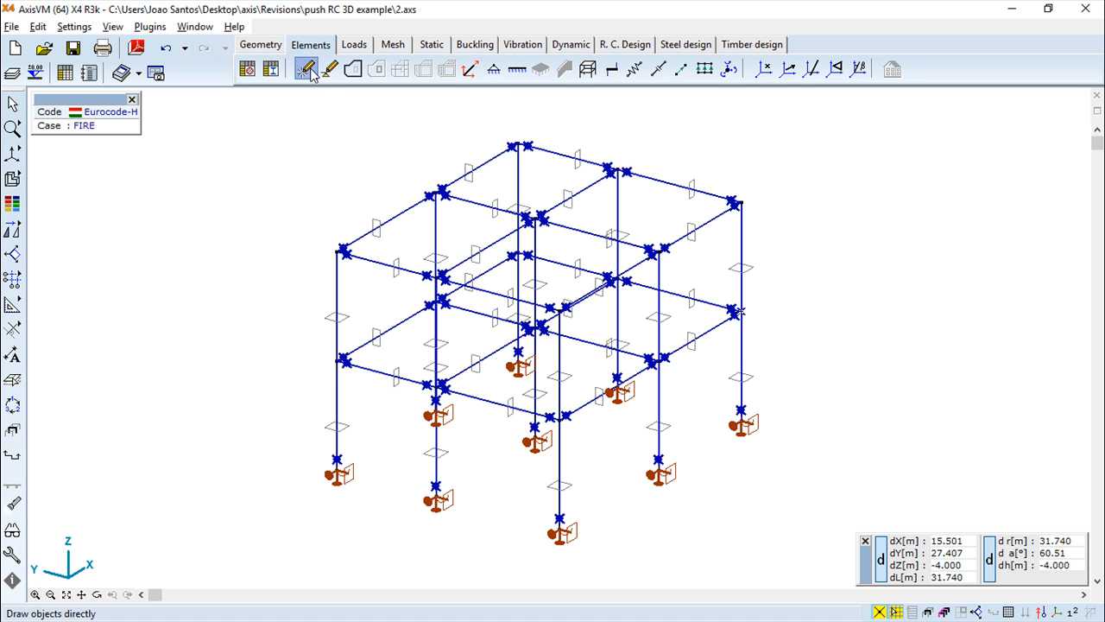
left_click(307, 69)
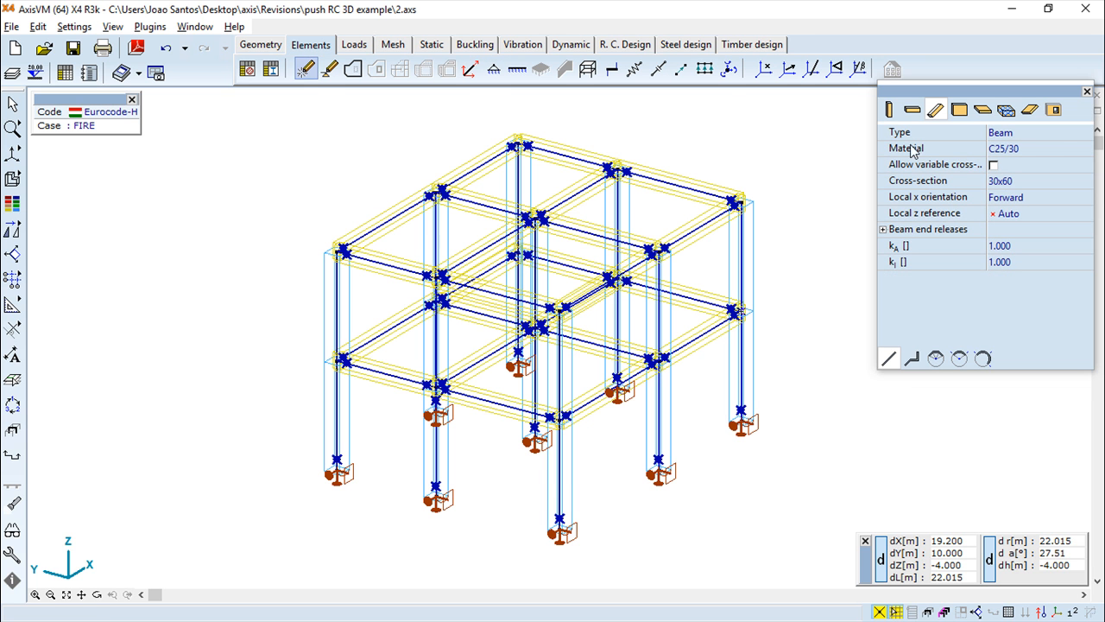
left_click(1047, 149)
left_click(1070, 148)
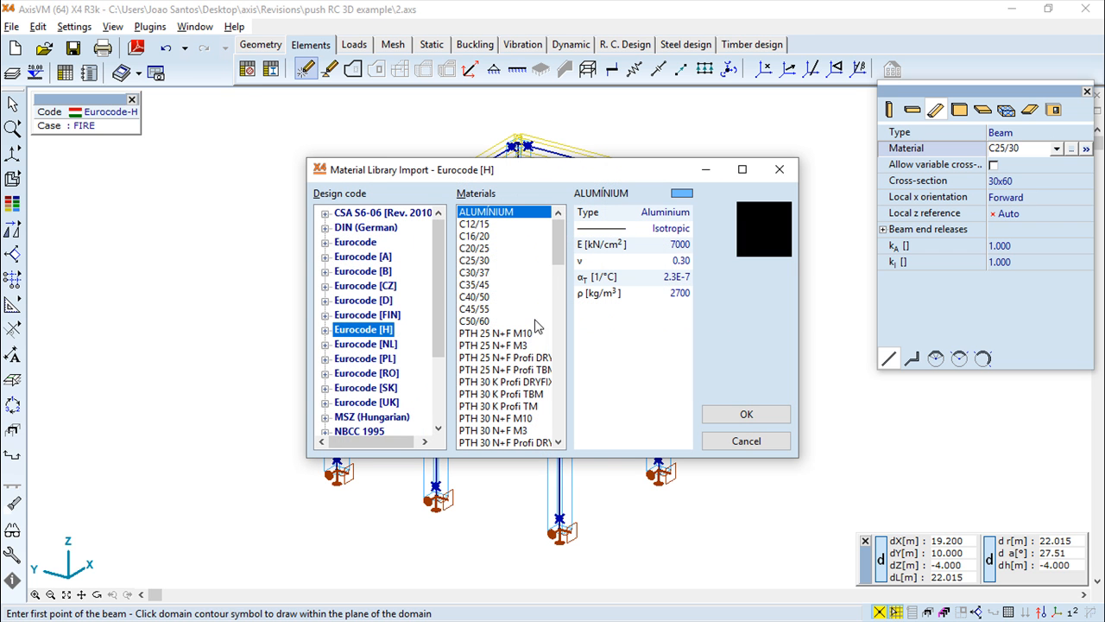
left_click_drag(559, 257, 562, 326)
left_click(485, 285)
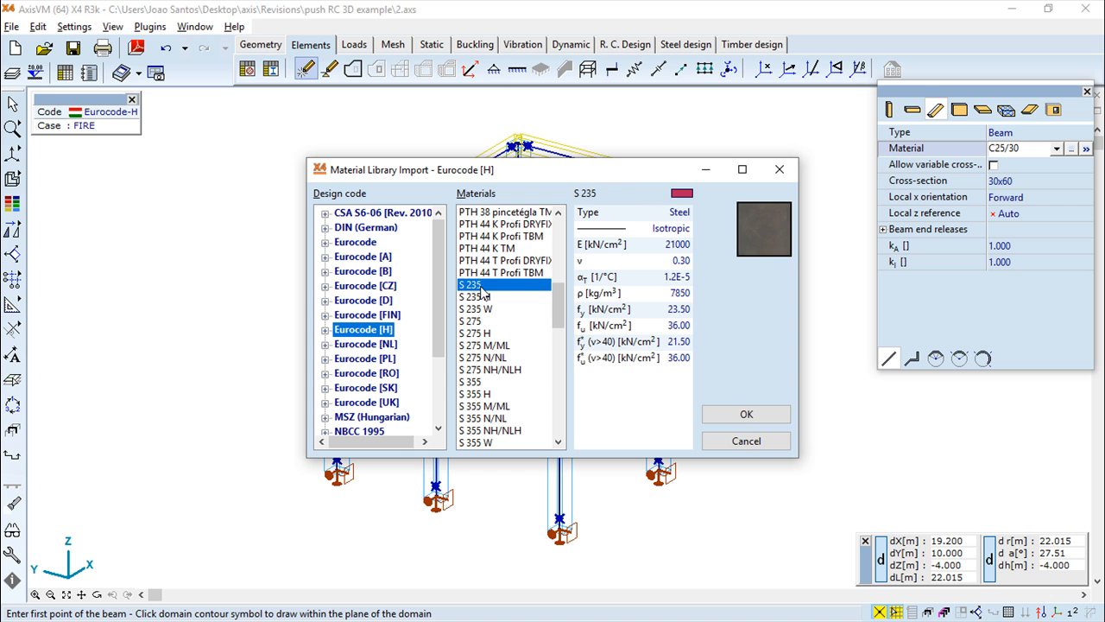
left_click(746, 414)
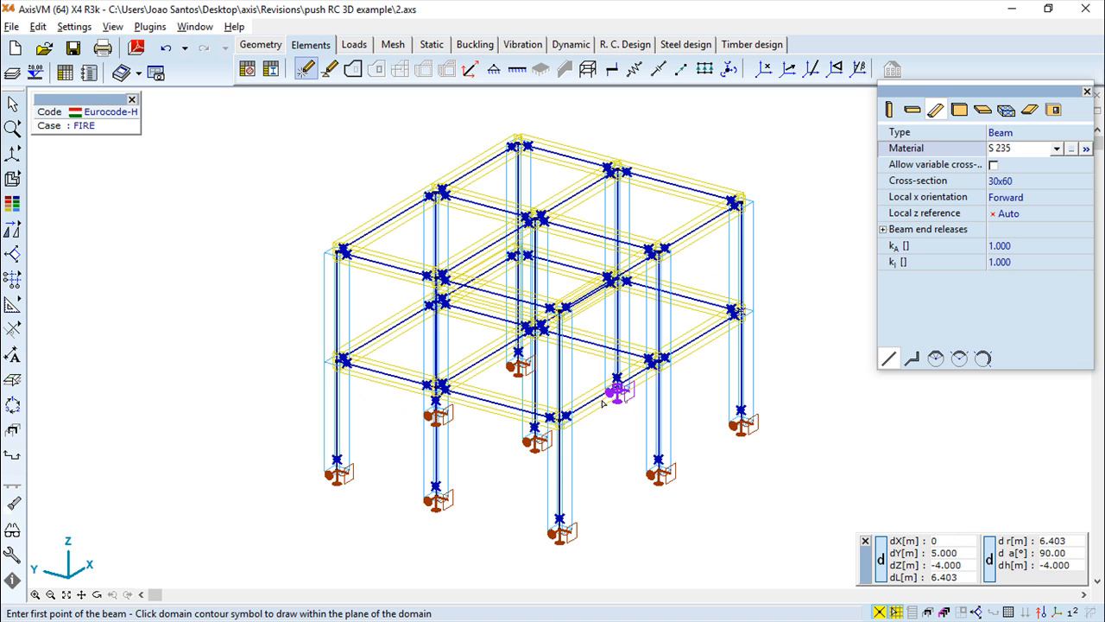
Draw a vertical steel beam from the middle of the lower-level front beam down to base level
left_click(498, 403)
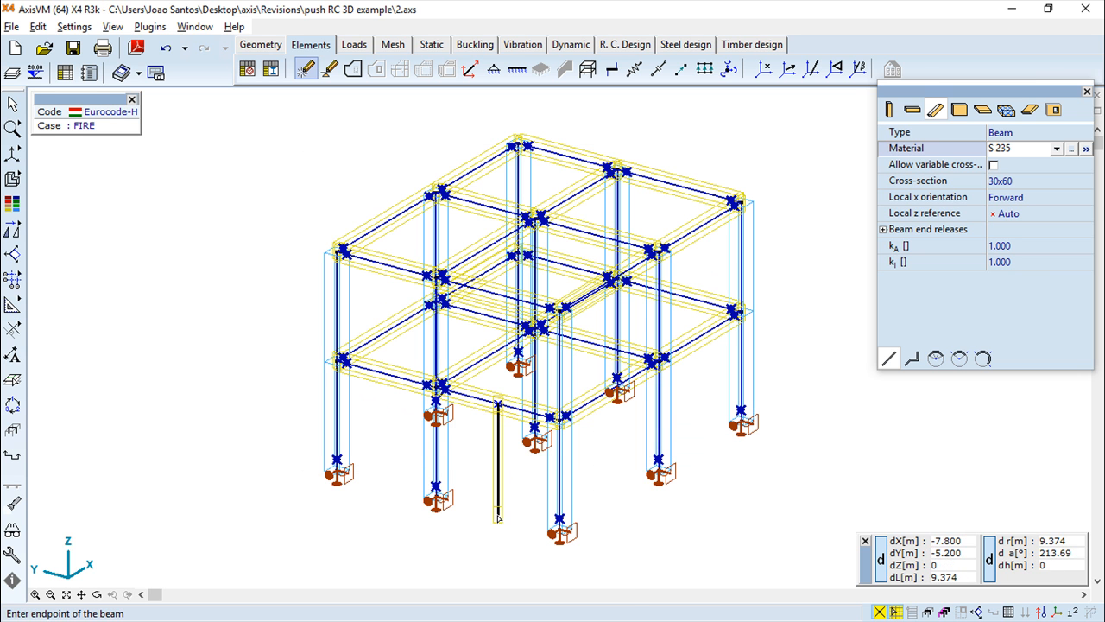
left_click(499, 514)
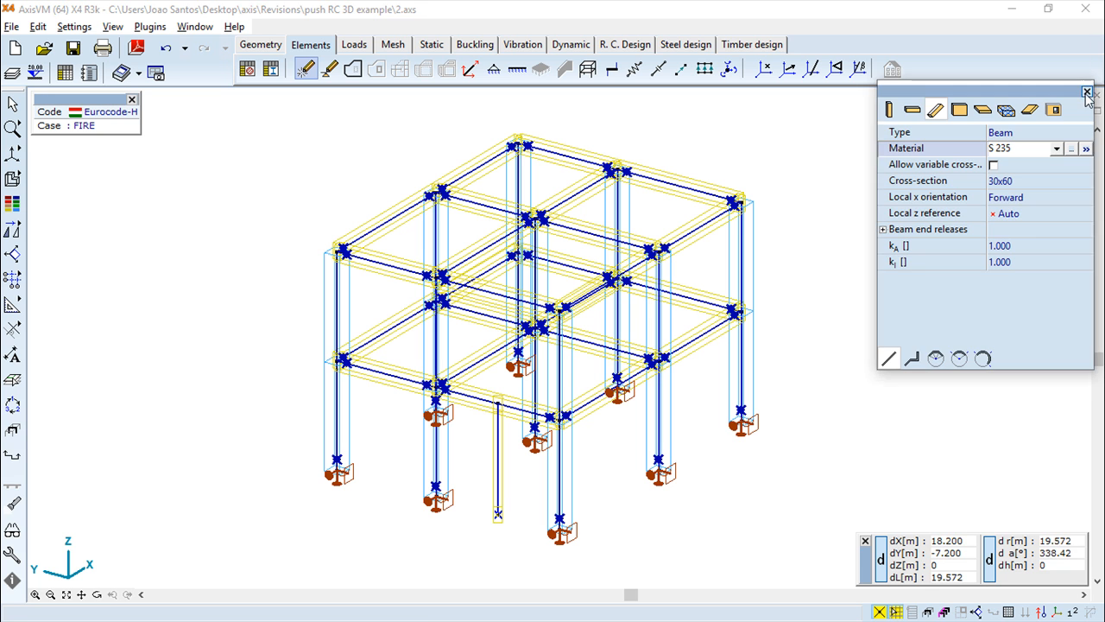
left_click(1087, 91)
Select the vertical steel beam for a fire load and open the fire load parameters
left_click(354, 47)
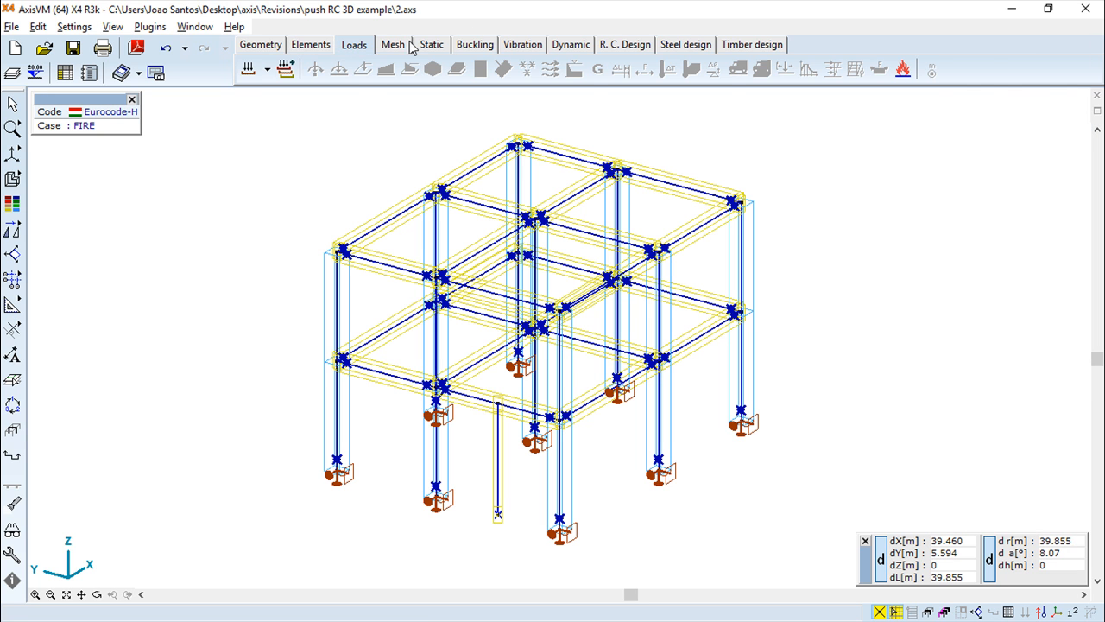
left_click(902, 71)
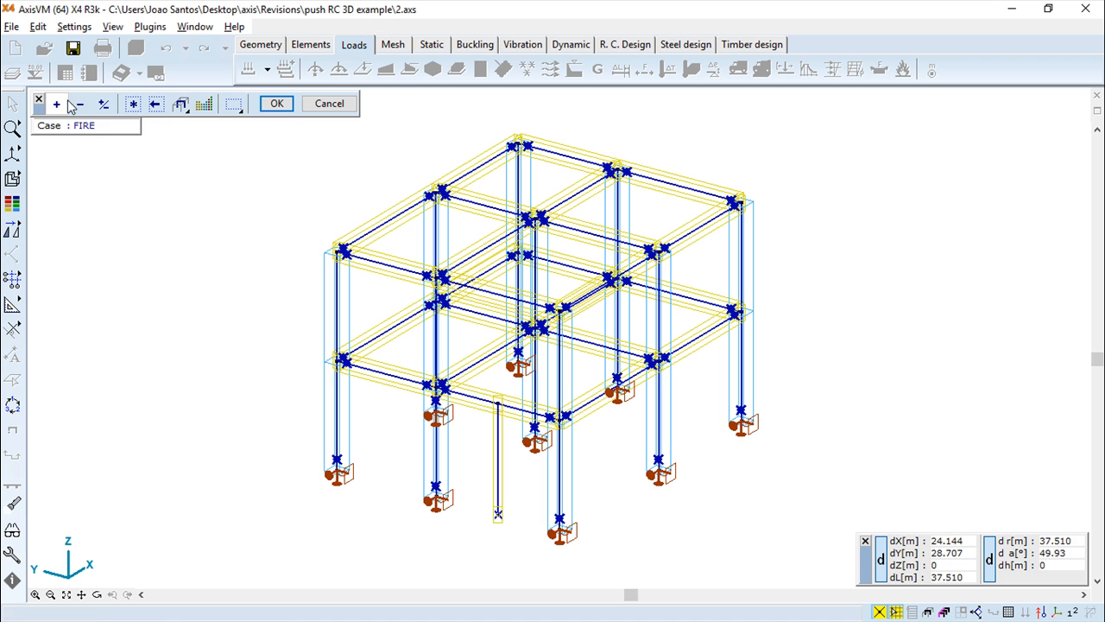
left_click(135, 105)
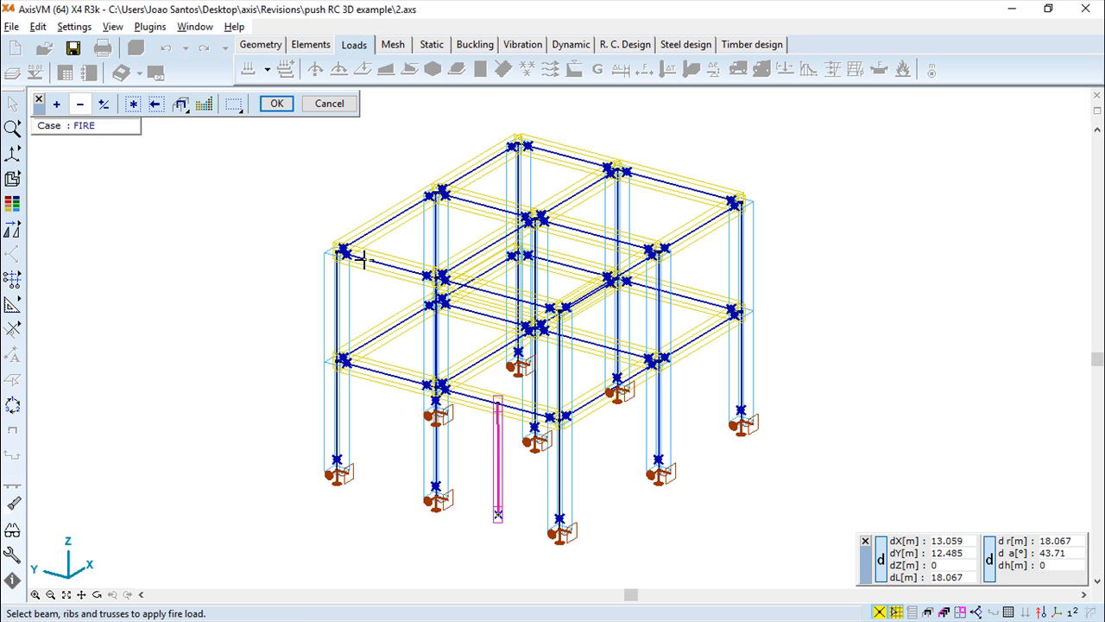
left_click(276, 103)
left_click_drag(786, 89, 582, 26)
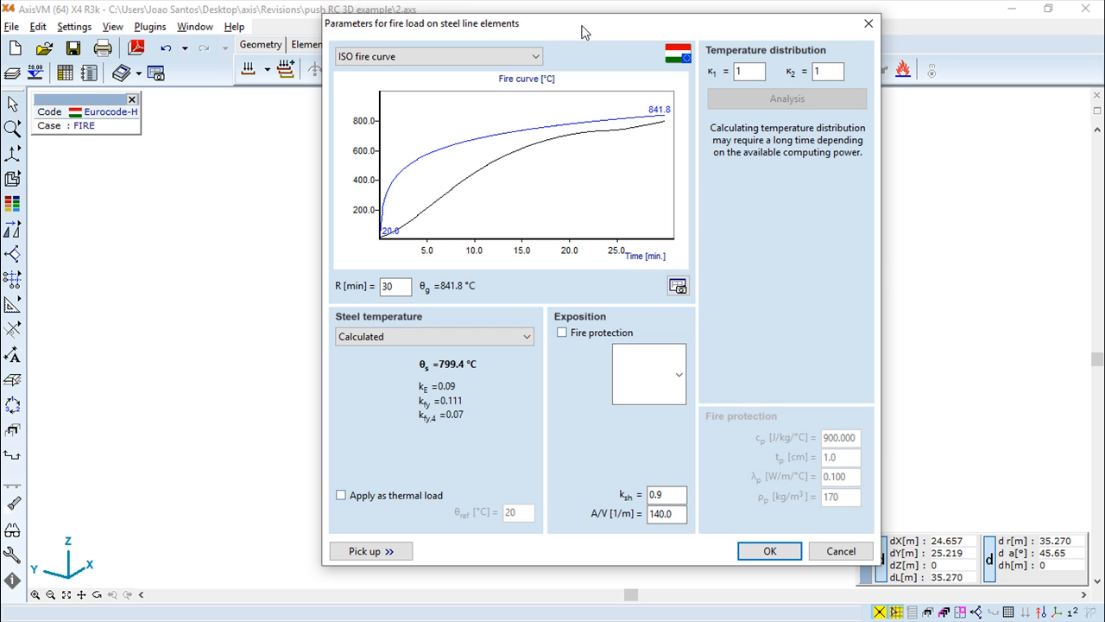
Preview the External fire and Hydrocarbon fire curves, and set the fire curve to Parametric fire curve
left_click(535, 57)
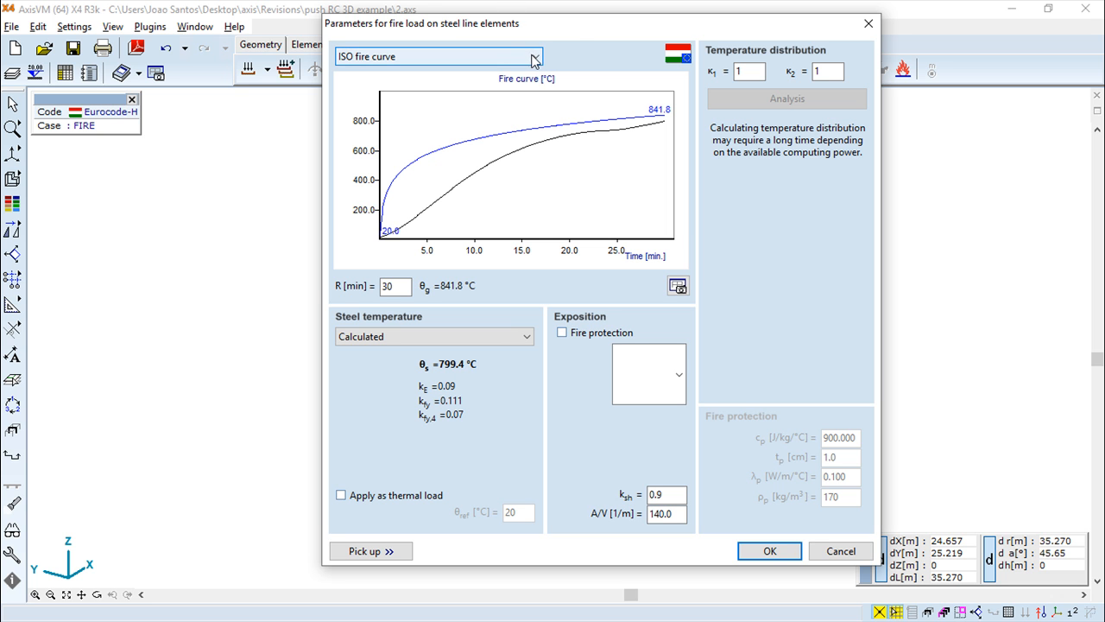
left_click(377, 84)
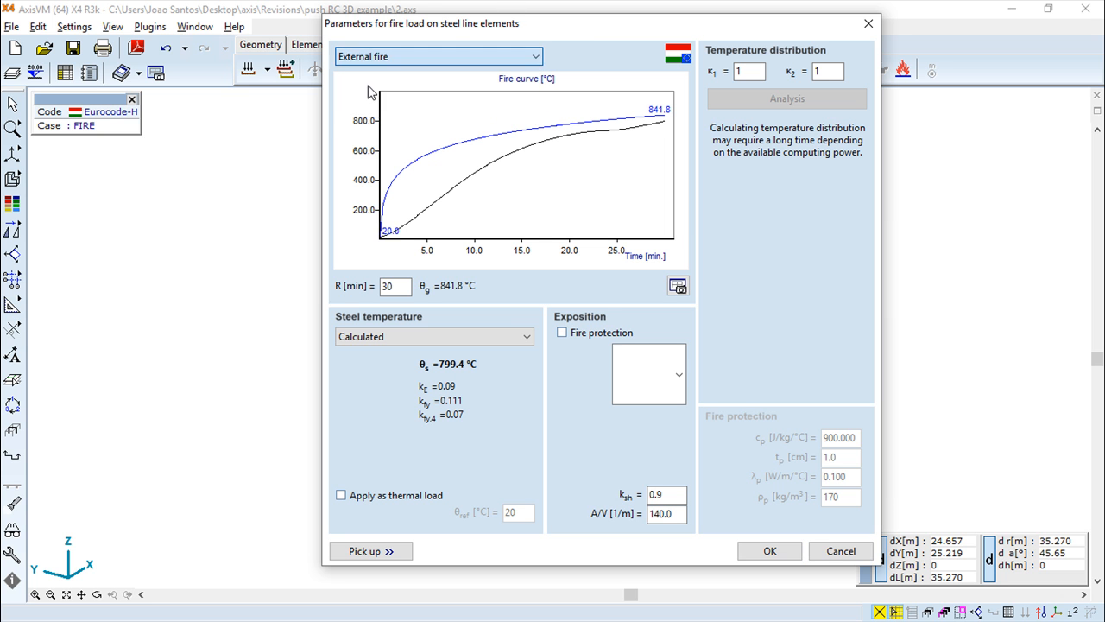
left_click(535, 57)
left_click(413, 97)
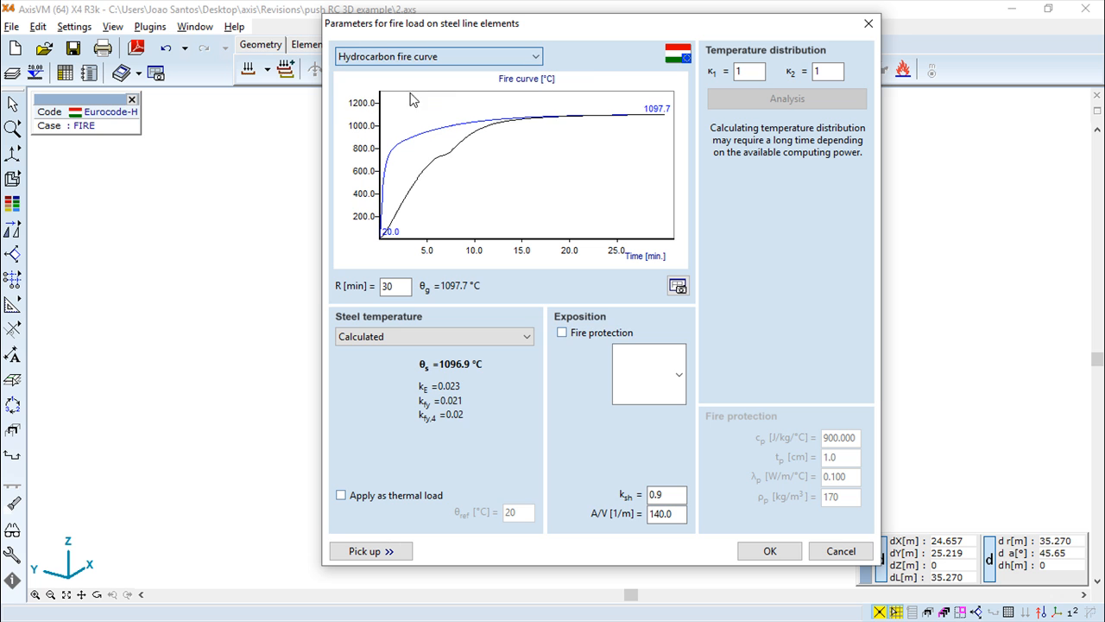
left_click(535, 57)
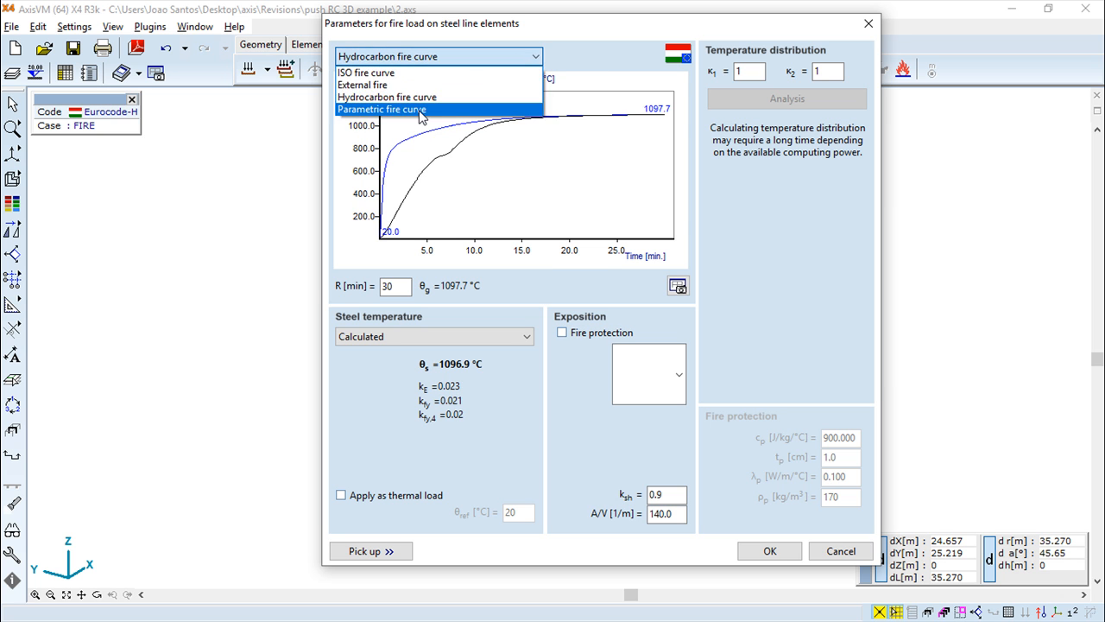
left_click(421, 110)
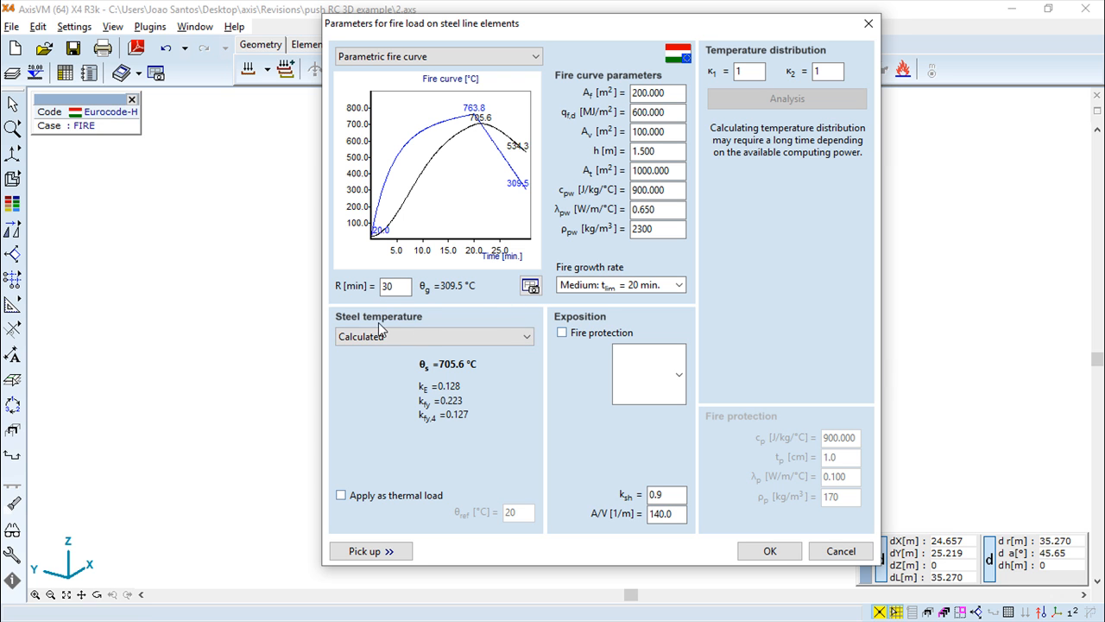
Try the Given temperature option for the steel temperature, and return it to Calculated
left_click(508, 337)
left_click(509, 334)
left_click(497, 337)
left_click(399, 366)
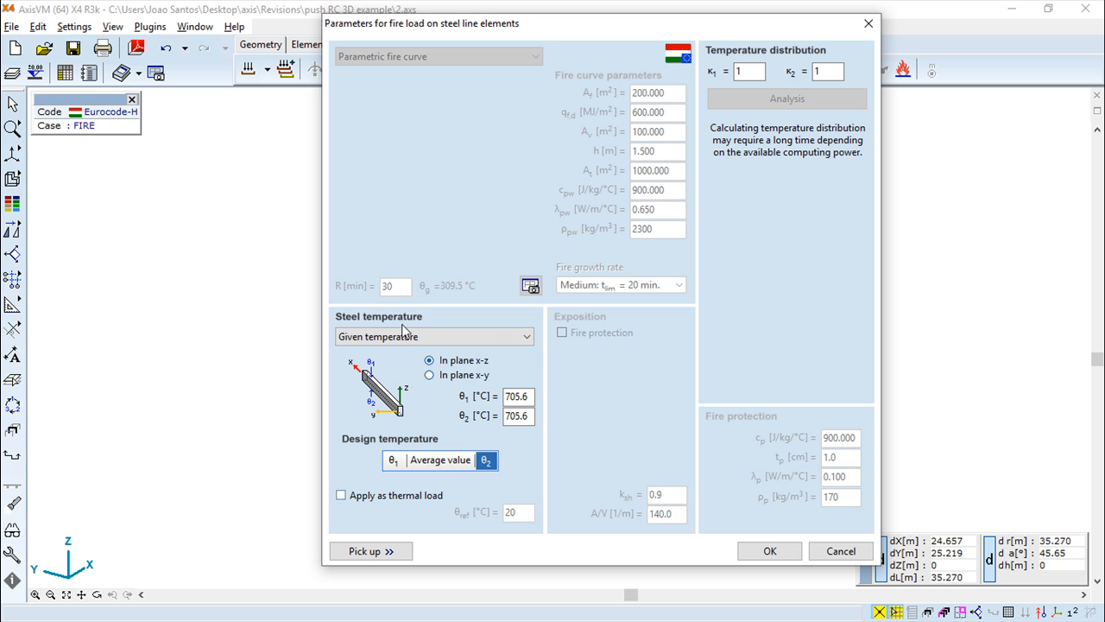
left_click(500, 338)
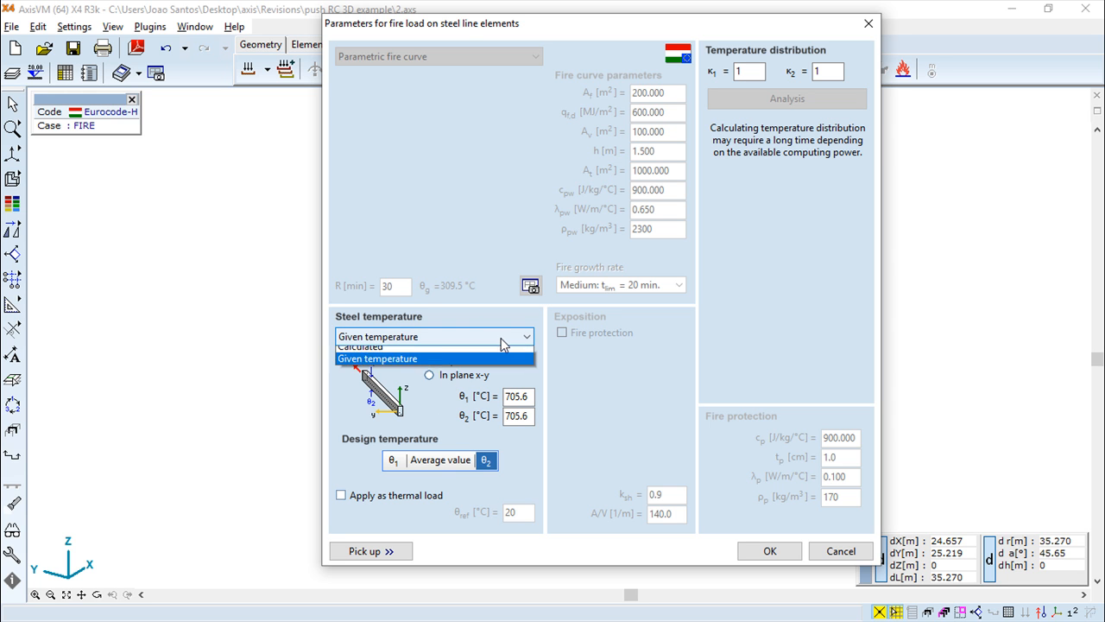
left_click(479, 351)
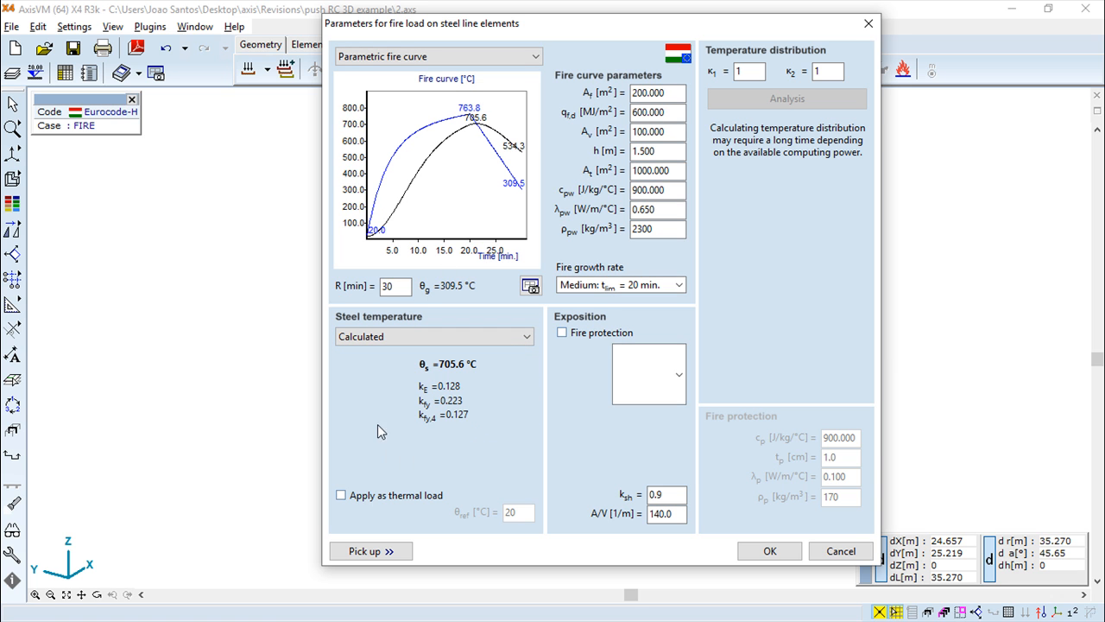
Apply the fire as a thermal load, enable fire protection for the steel beam, and check the exposure options
left_click(340, 495)
left_click(562, 333)
left_click(672, 370)
left_click(677, 373)
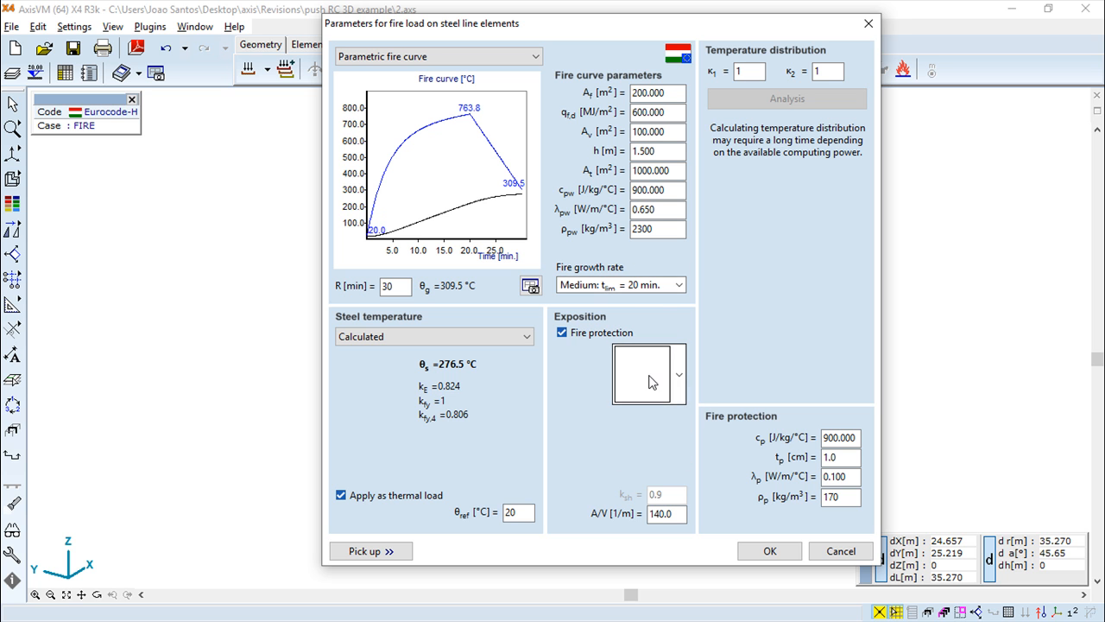
Check the option for saving the parametric fire curve diagram to the Drawings Library, and close the fire load parameters without applying them
left_click(748, 71)
left_click(530, 286)
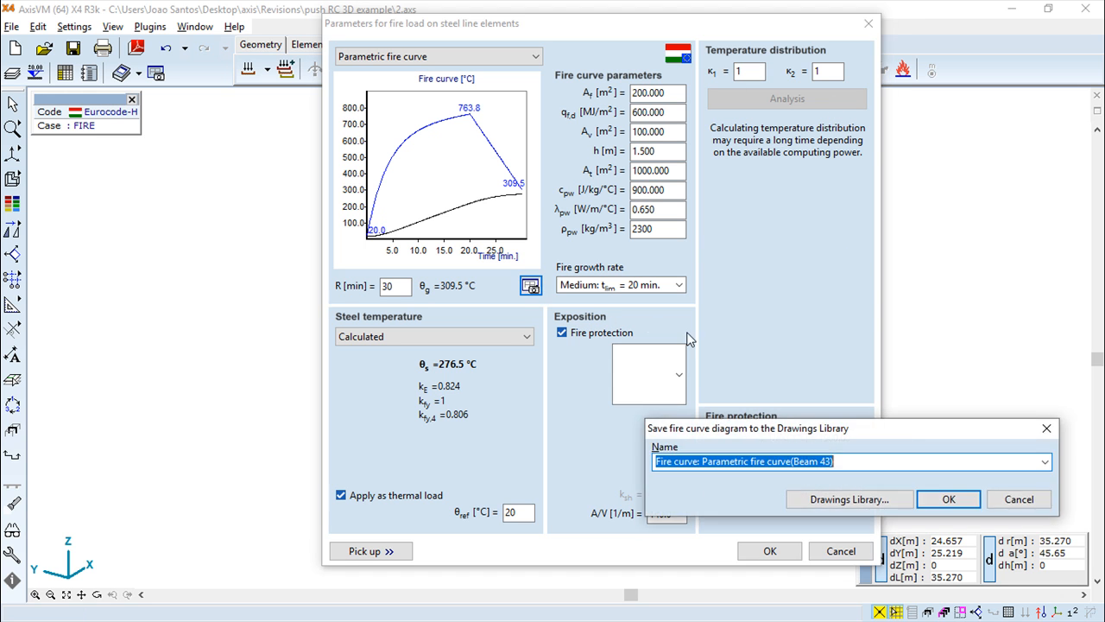
left_click(1019, 501)
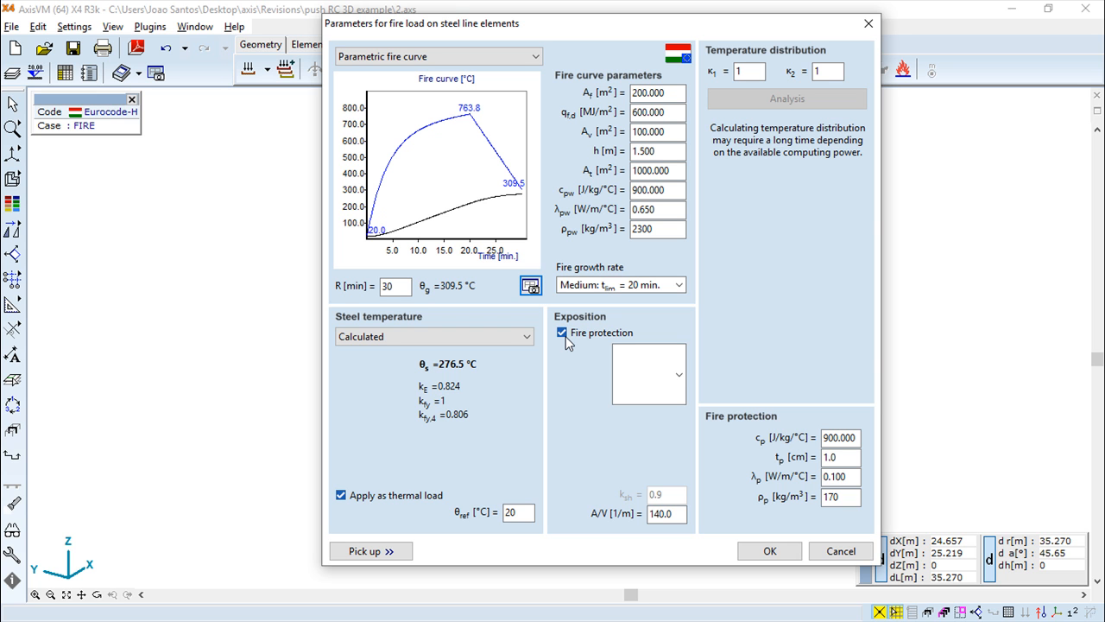
left_click(869, 24)
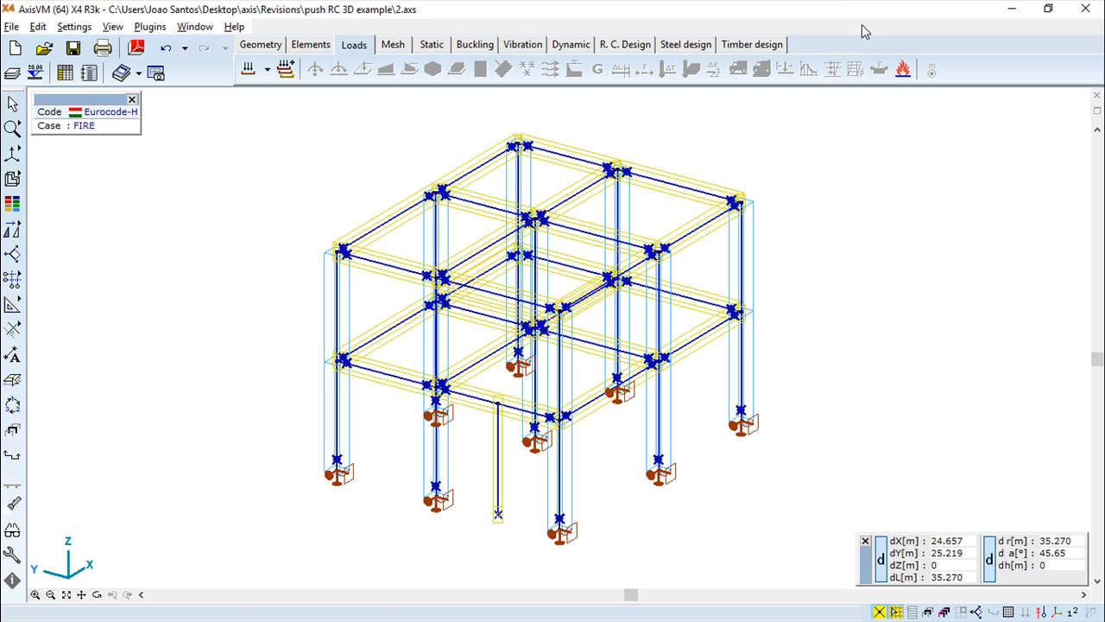
left_click(310, 47)
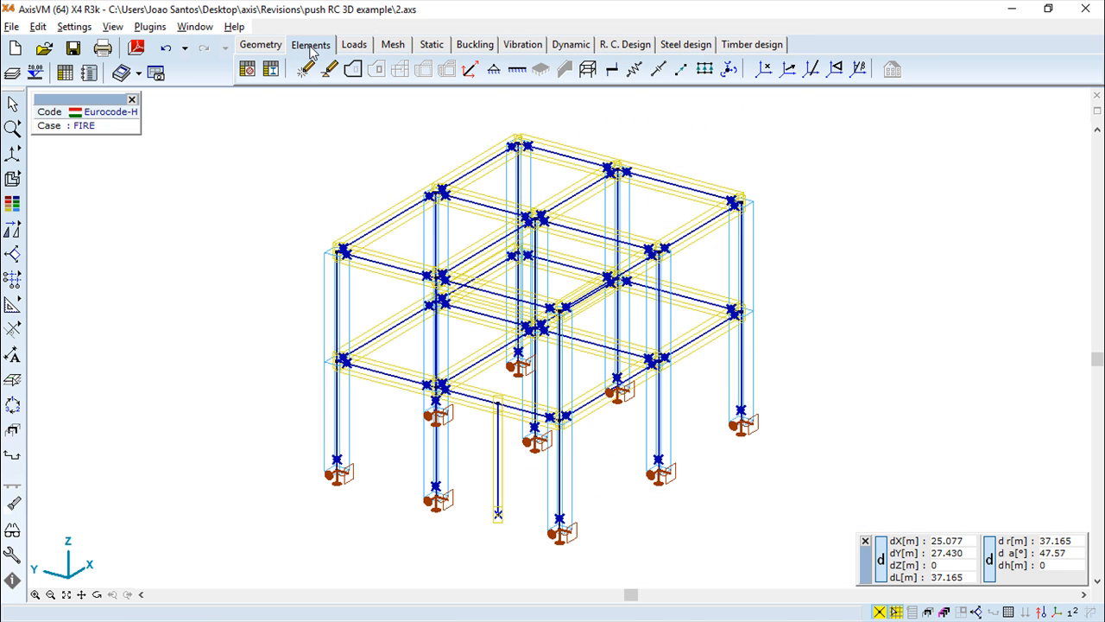
left_click(355, 48)
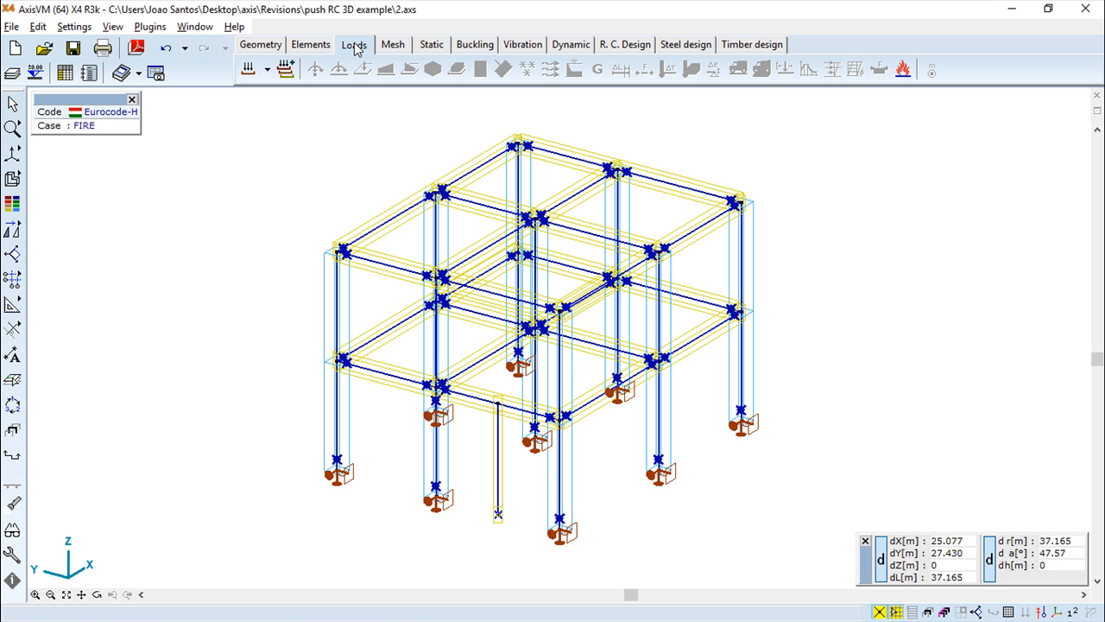
left_click(255, 46)
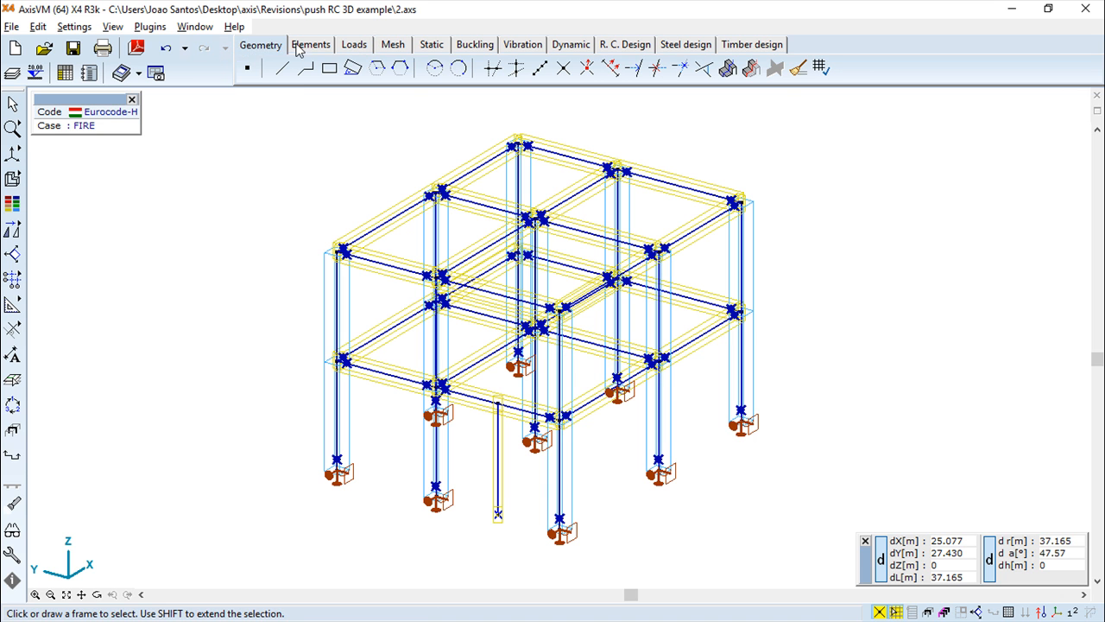
left_click(354, 45)
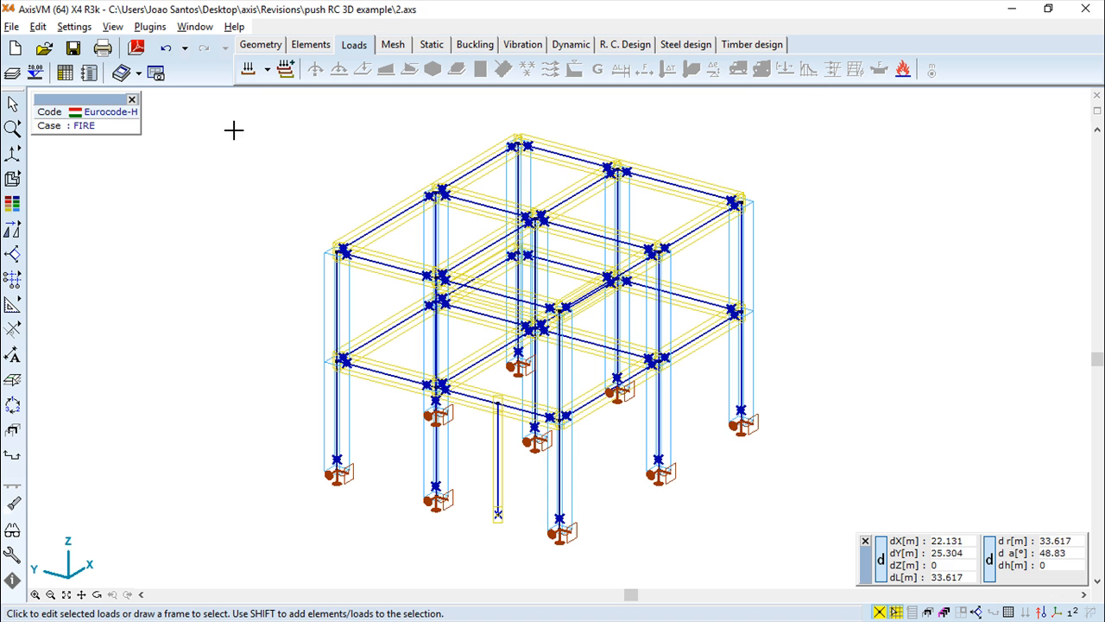
Make the ungrouped Live load case the active load case
left_click(249, 70)
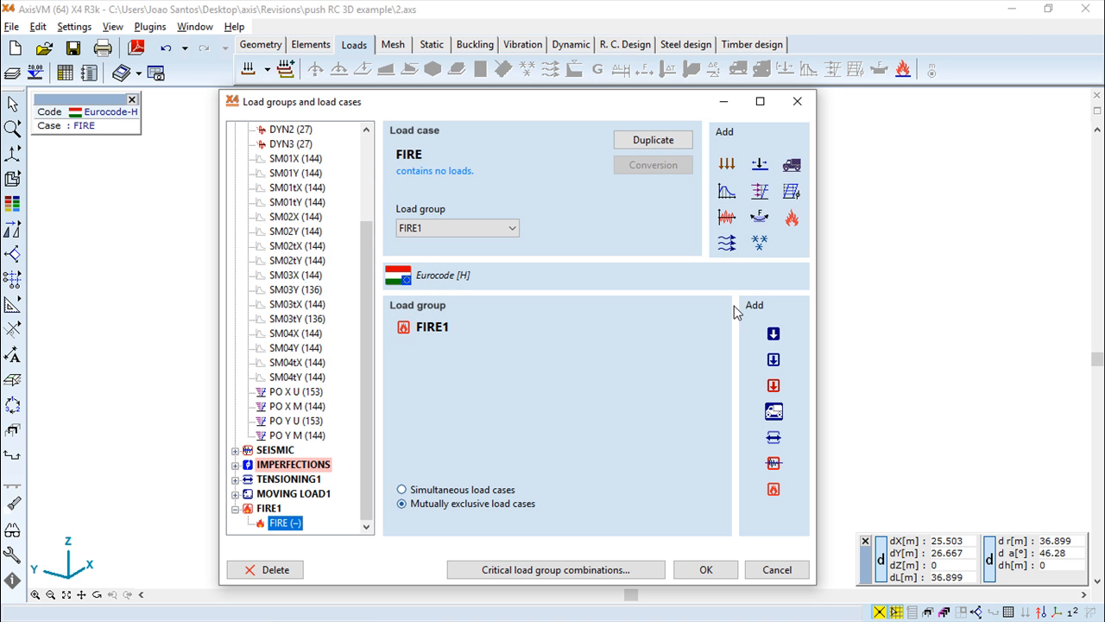
left_click_drag(360, 268, 361, 183)
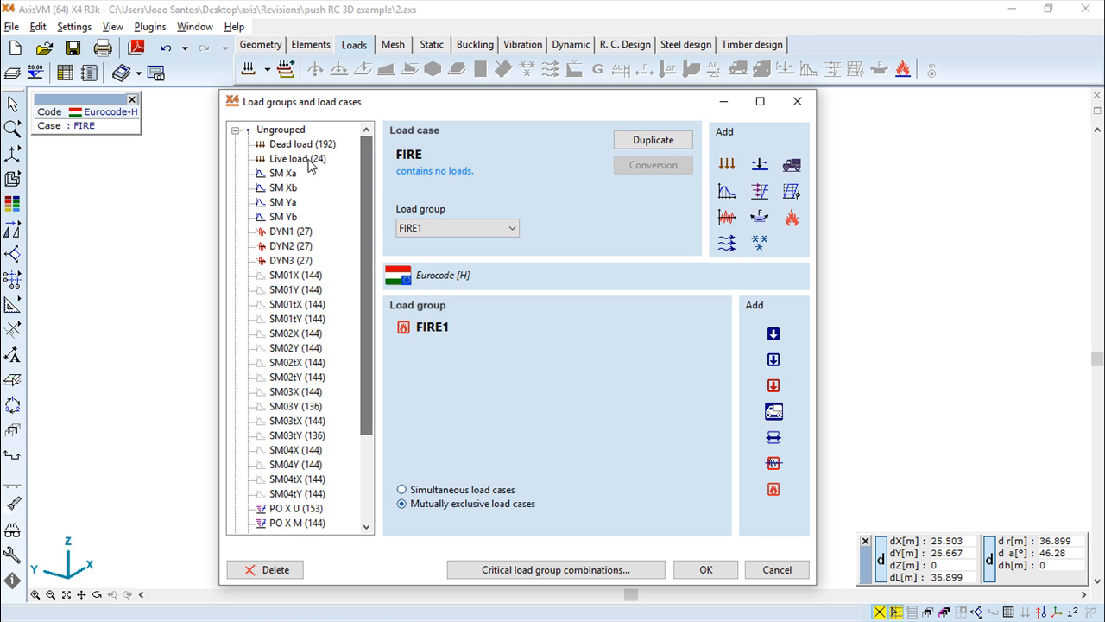
left_click(292, 159)
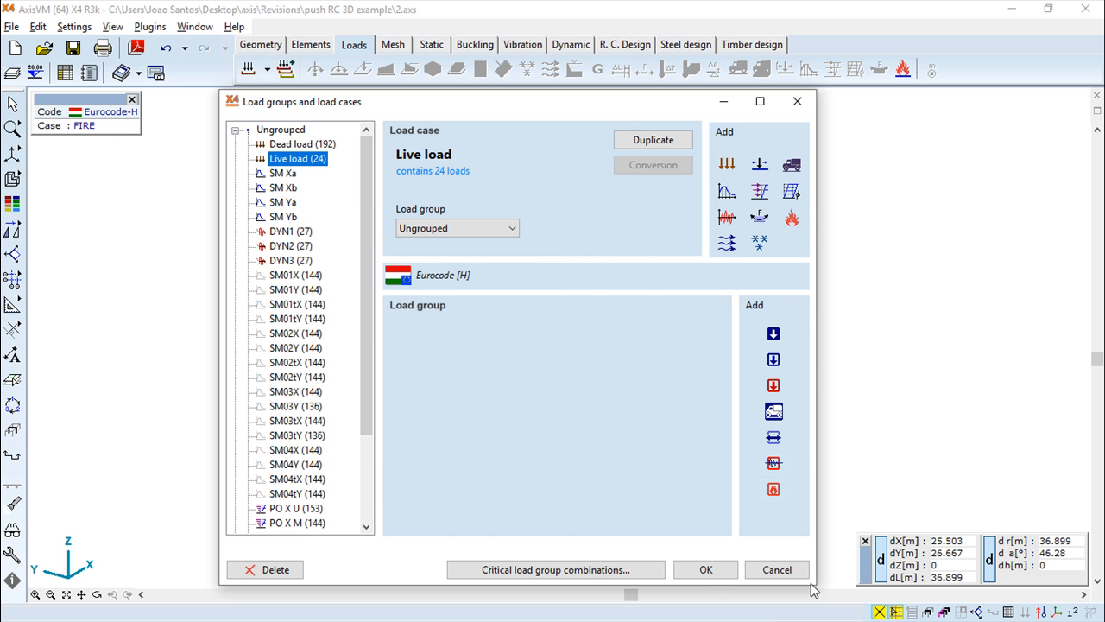
left_click(704, 569)
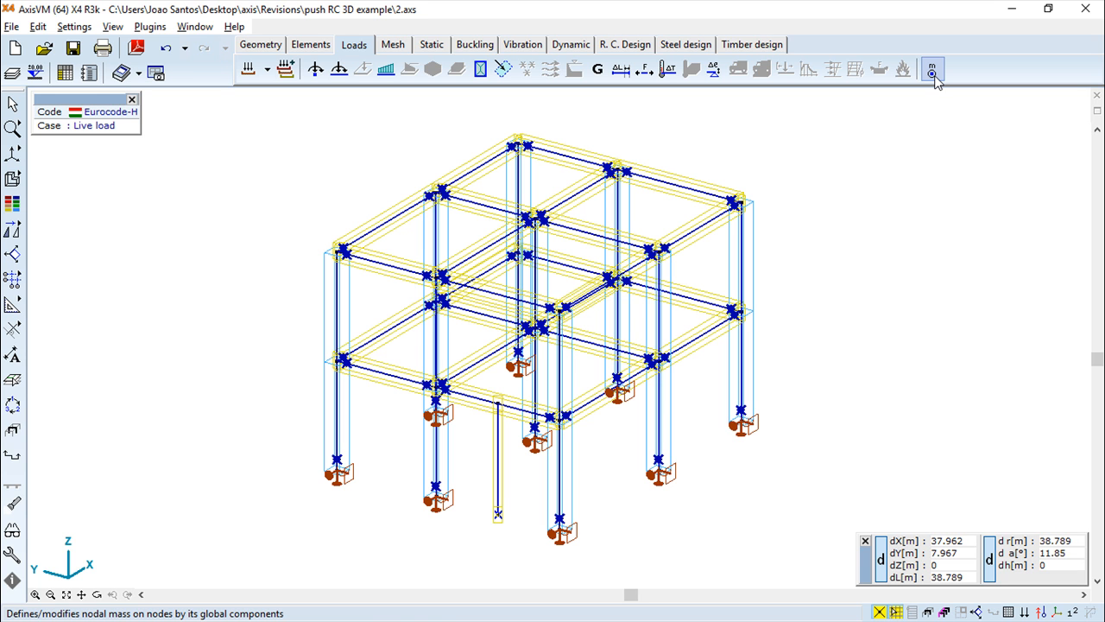
Add a nodal mass of 20 kg, the same in each direction, to all nodes of the frame
left_click(437, 277)
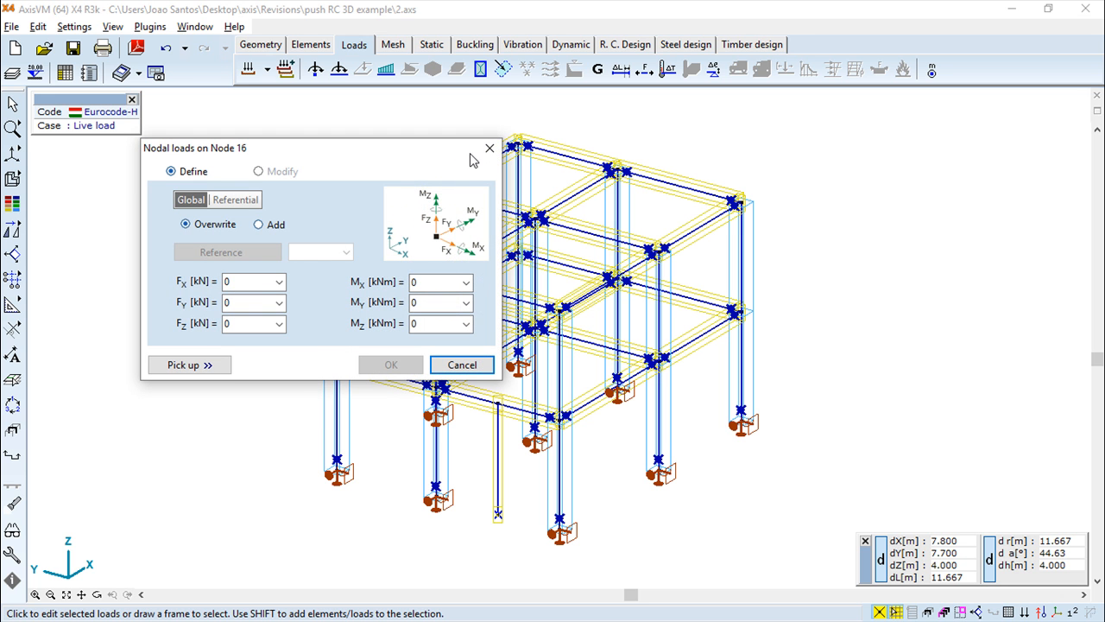
left_click(488, 149)
left_click(932, 69)
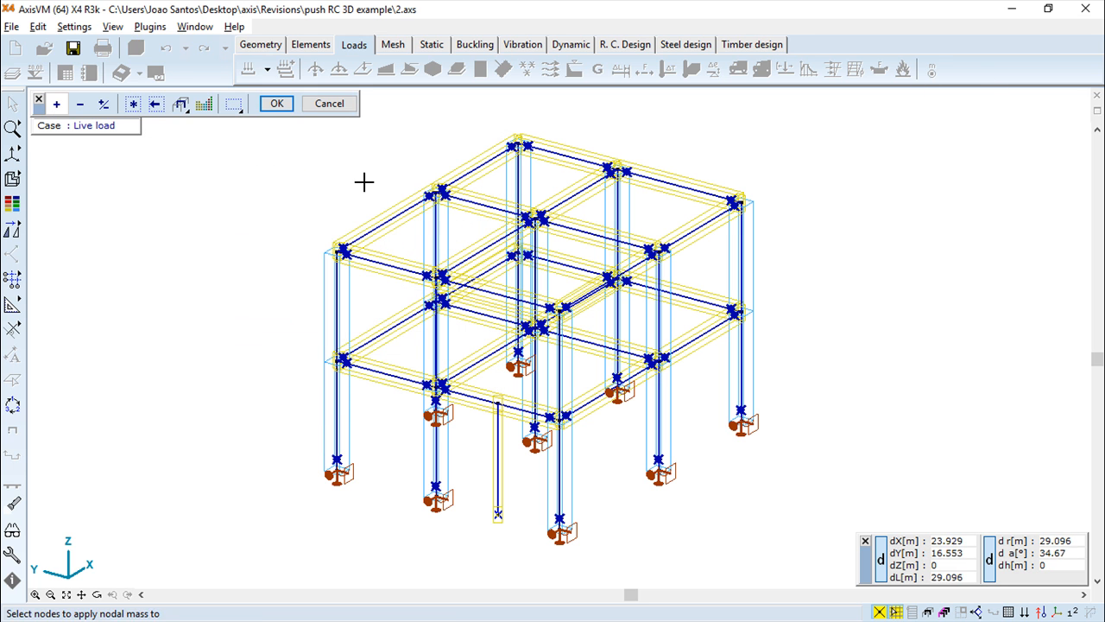
left_click(132, 104)
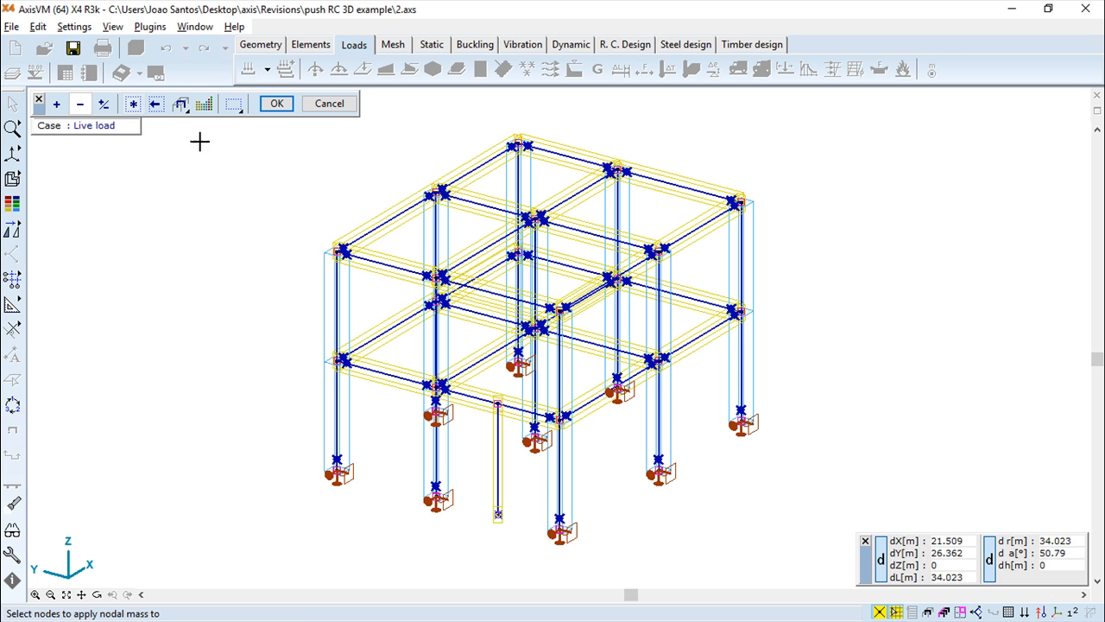
left_click(276, 103)
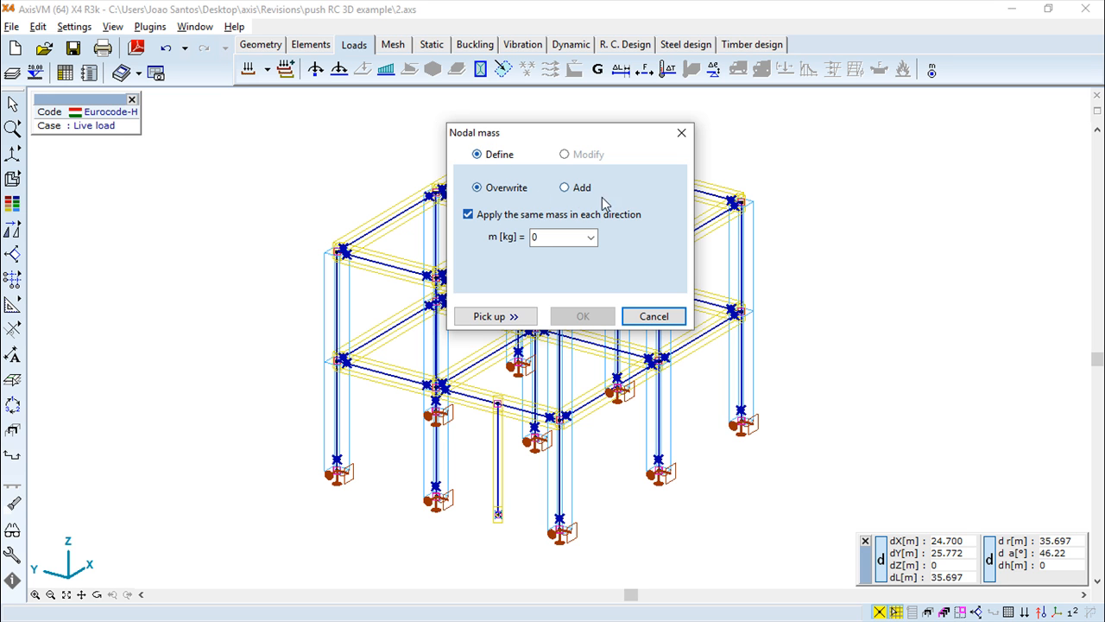
left_click(567, 188)
double_click(555, 240)
type("20")
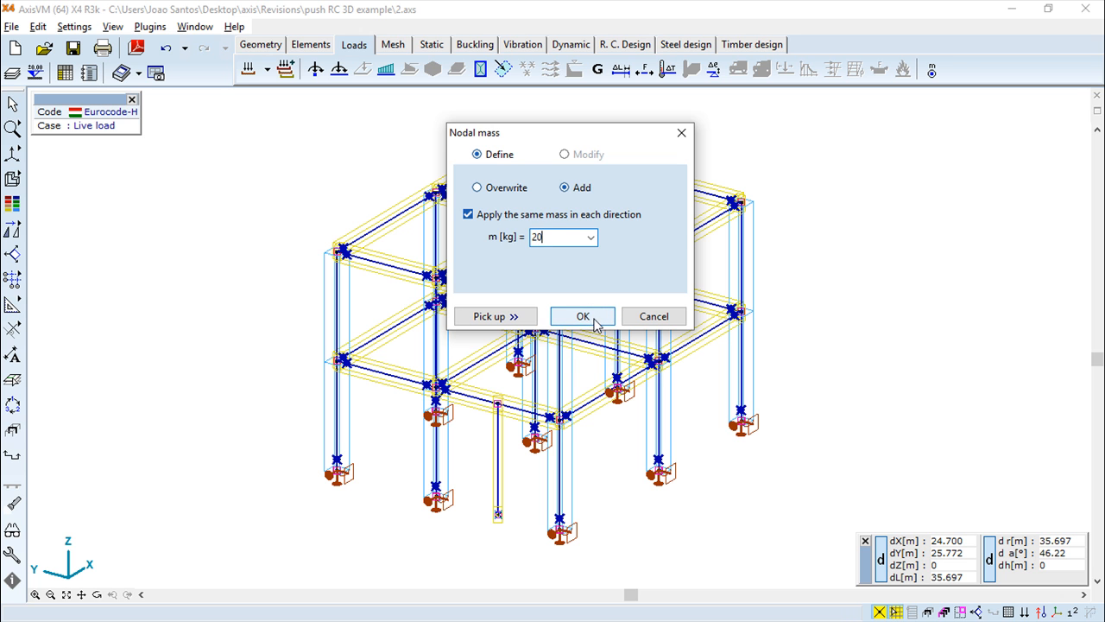
left_click(584, 317)
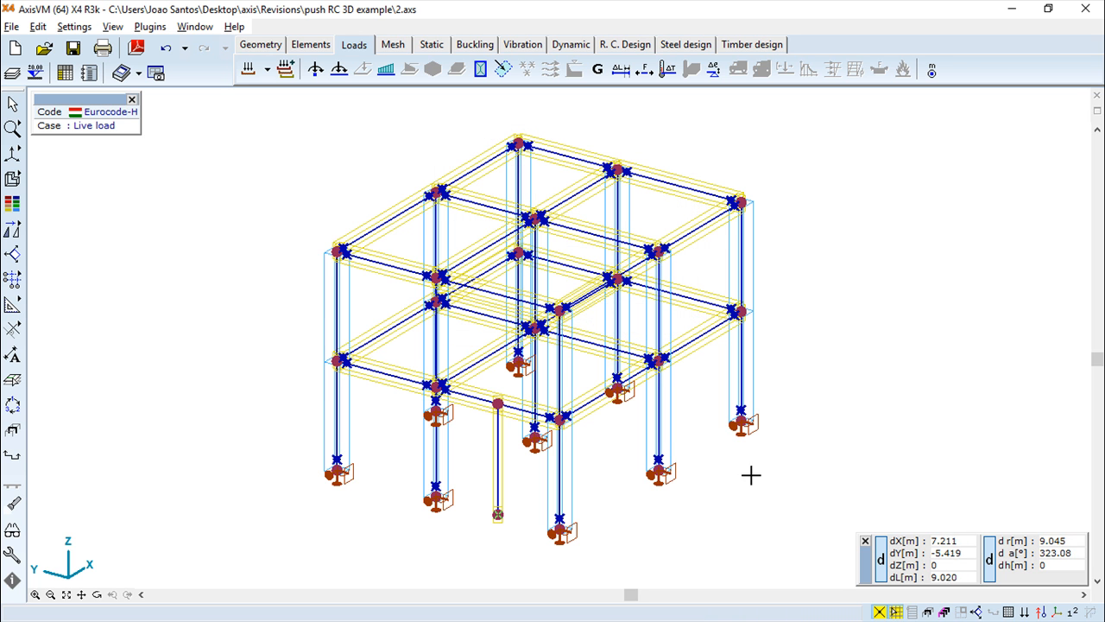